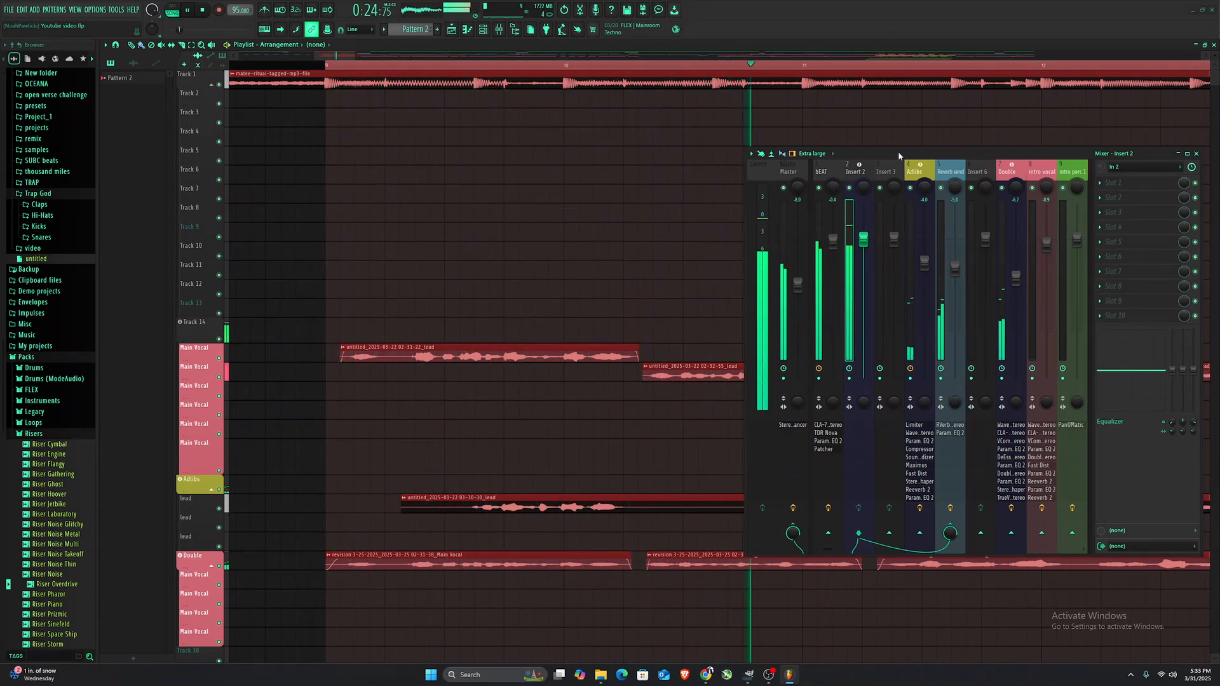
# - Open the Faithful preset file from the Products > Presets folder to load the vocal chain
pyautogui.press('space')
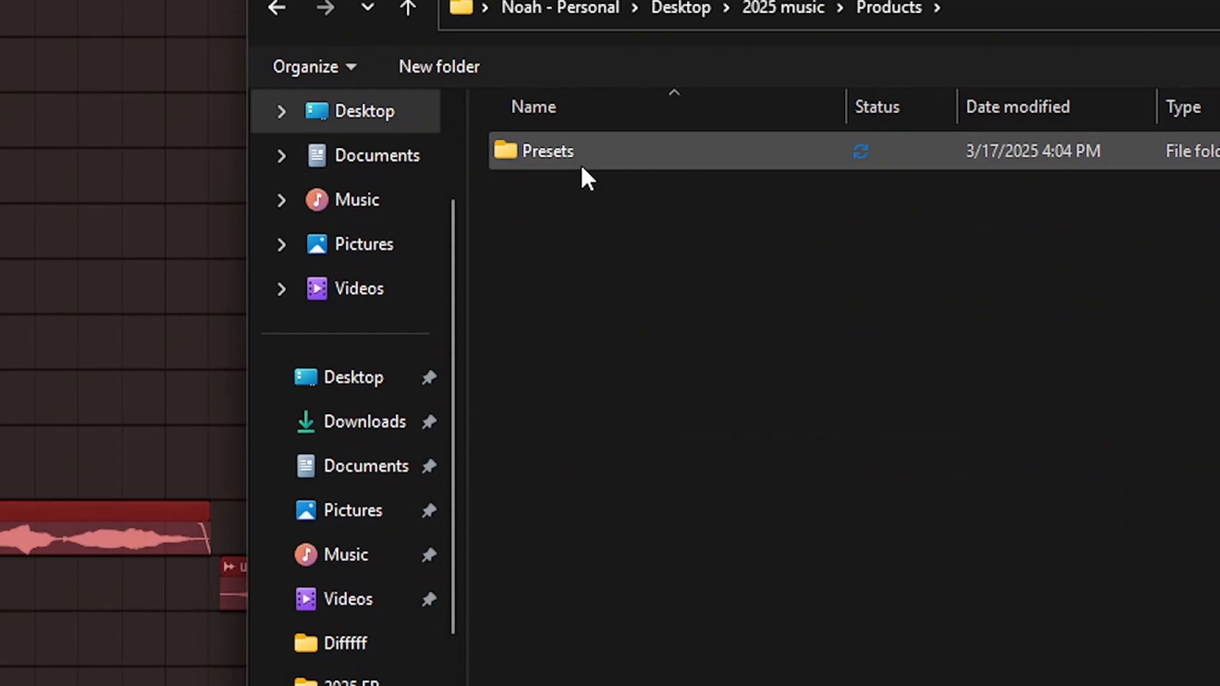
pyautogui.doubleClick(581, 164)
pyautogui.doubleClick(581, 164)
pyautogui.click(580, 164)
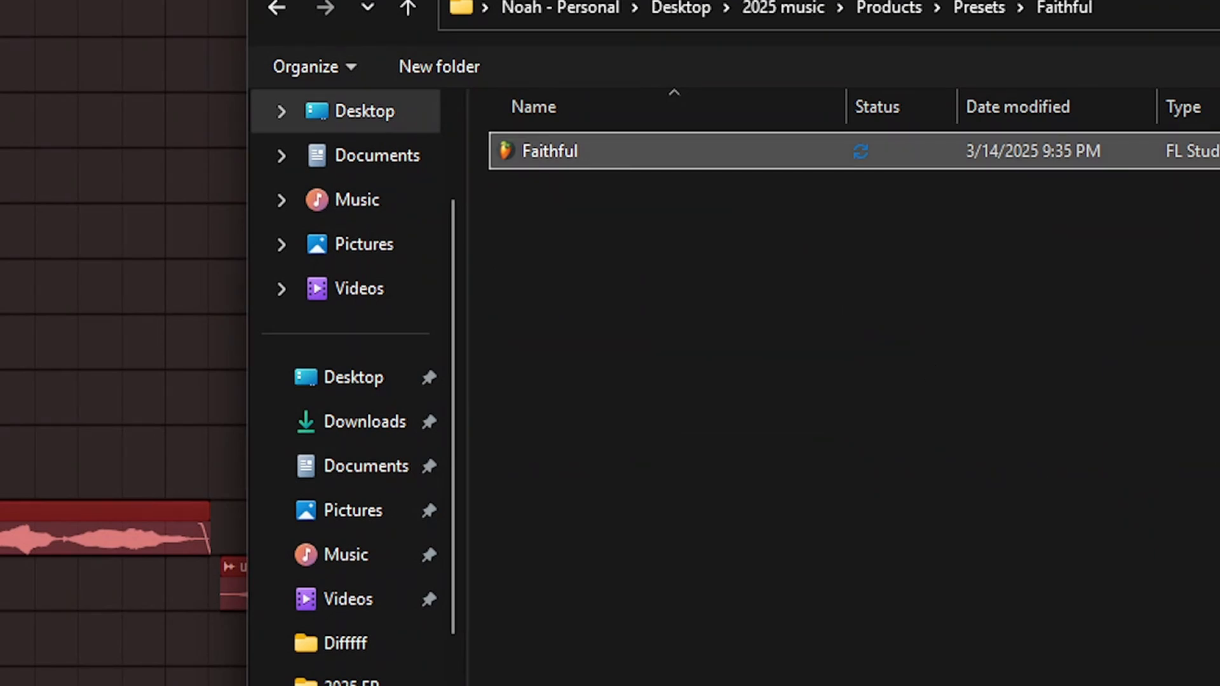
pyautogui.press('Return')
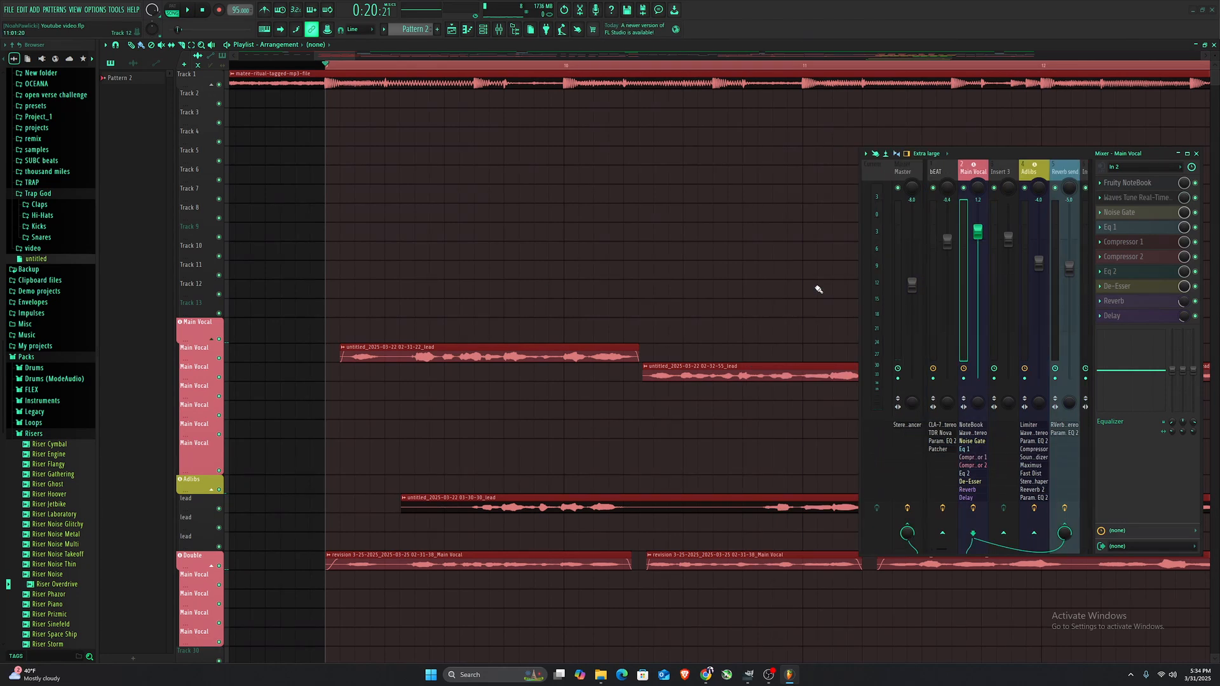
# - Delete the Eq 1 plugin from the Main Vocal effects chain
pyautogui.press('space')
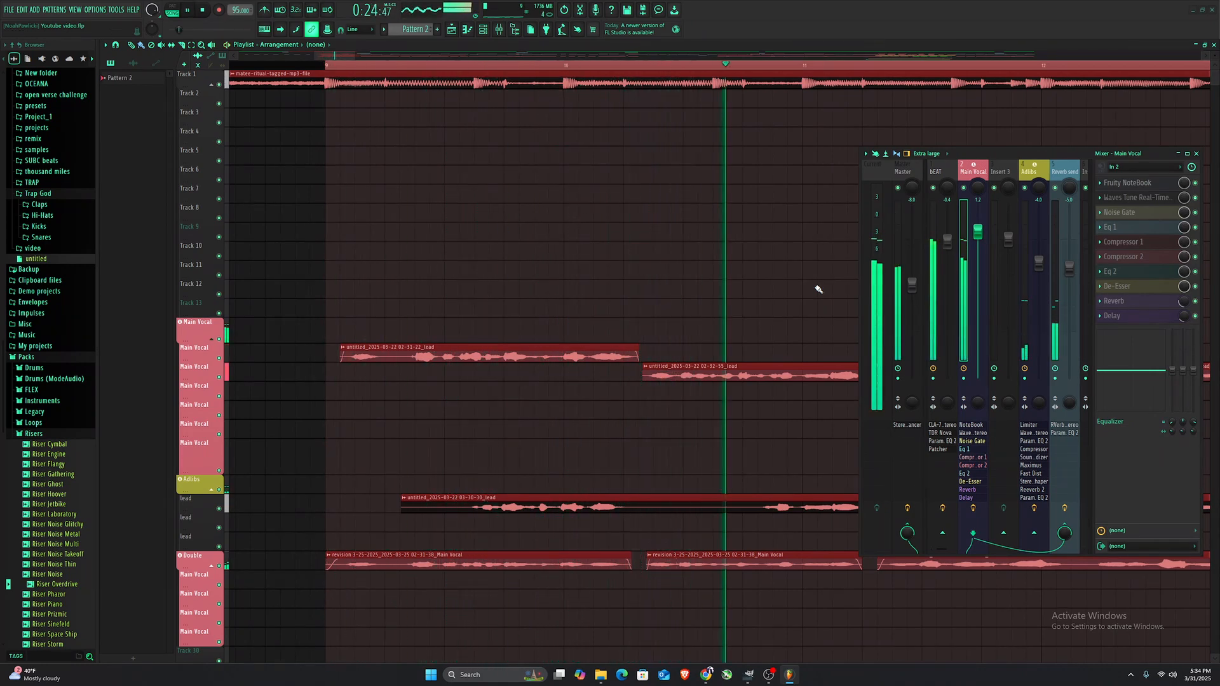
pyautogui.press('space')
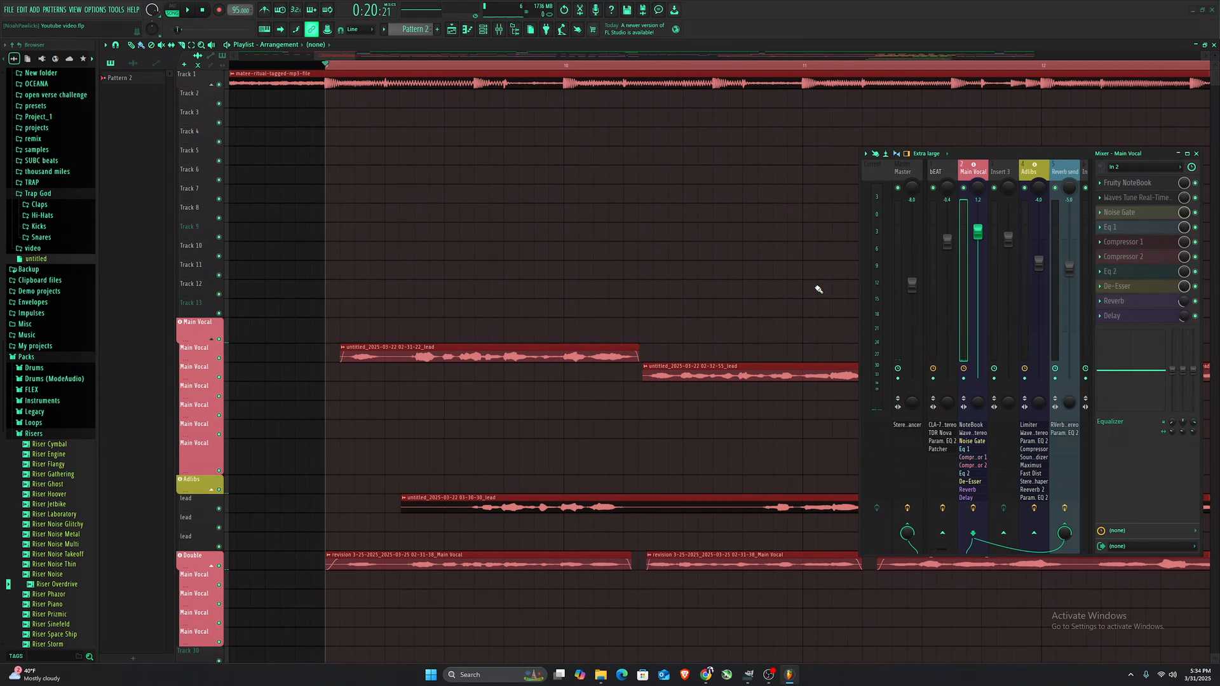
pyautogui.click(1101, 227)
pyautogui.click(1130, 249)
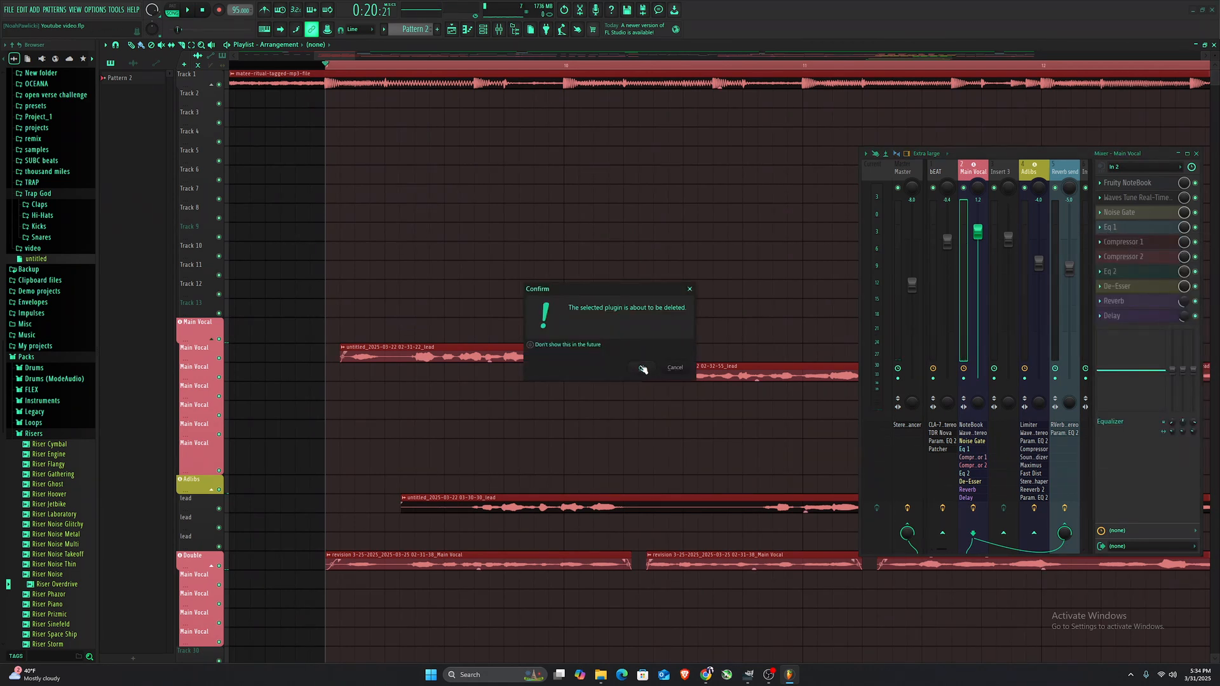
pyautogui.click(643, 369)
# - Delete the Eq 2 plugin from the Main Vocal effects chain
pyautogui.click(1100, 271)
pyautogui.click(1130, 293)
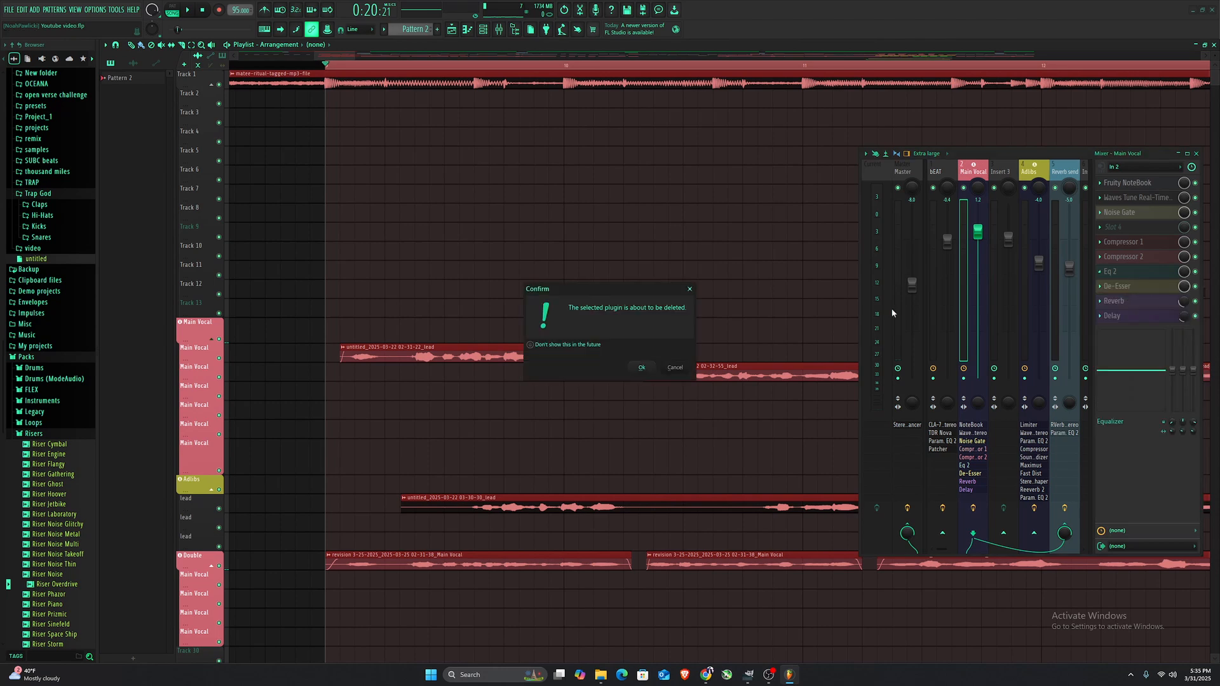
pyautogui.click(641, 369)
# - Bypass Compressor 2, Compressor 1, Delay, Reverb and De-Esser on the Main Vocal track
pyautogui.press('space')
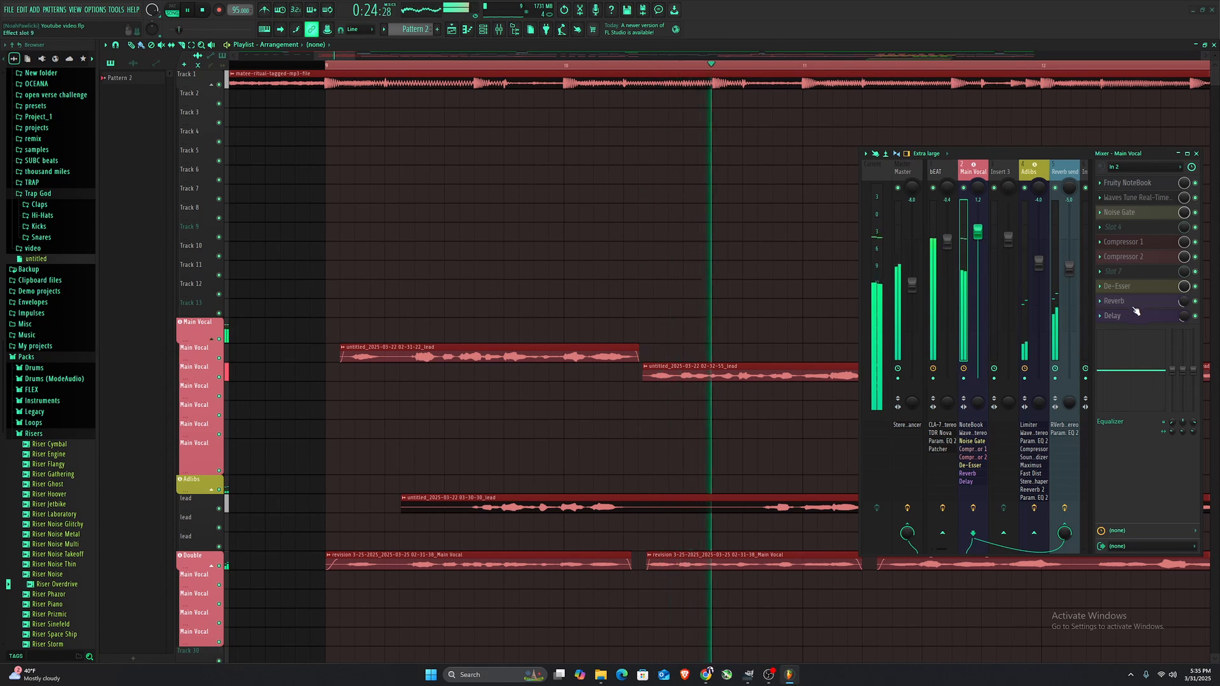
pyautogui.press('space')
pyautogui.click(1195, 257)
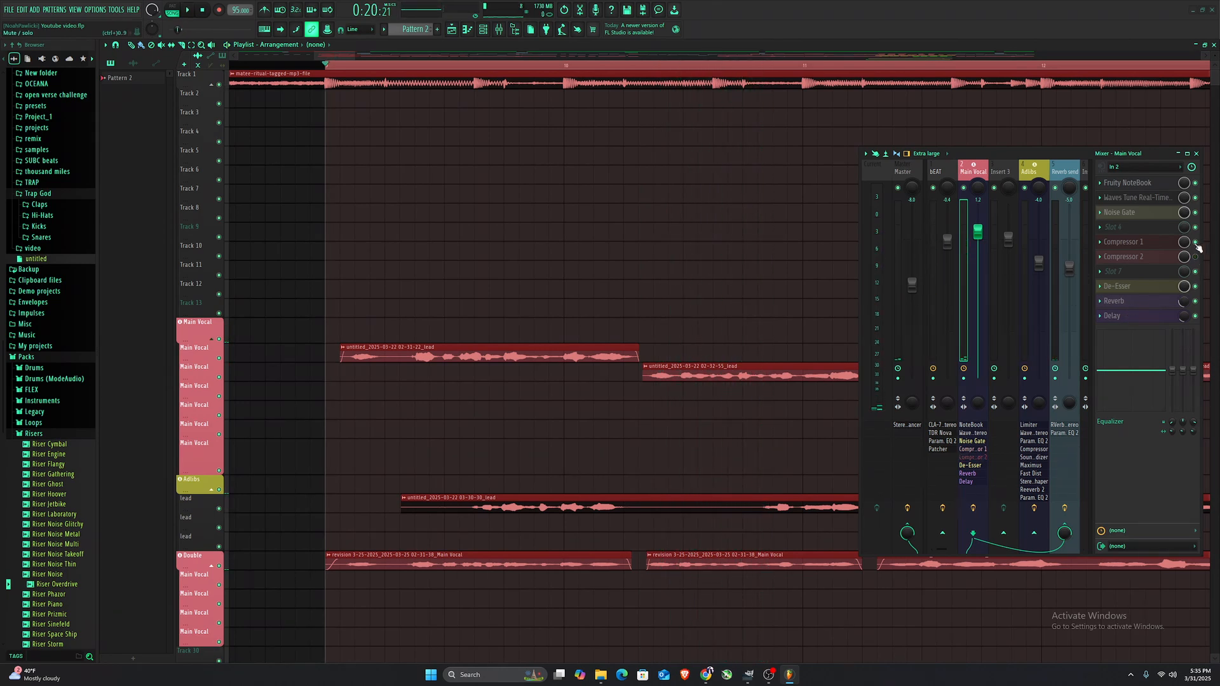
pyautogui.click(1195, 242)
pyautogui.click(1196, 316)
pyautogui.click(1195, 301)
pyautogui.click(1195, 286)
# - Open the TDR Nova plugin on the bEAT mixer track and listen through its EQ, then close it
pyautogui.press('space')
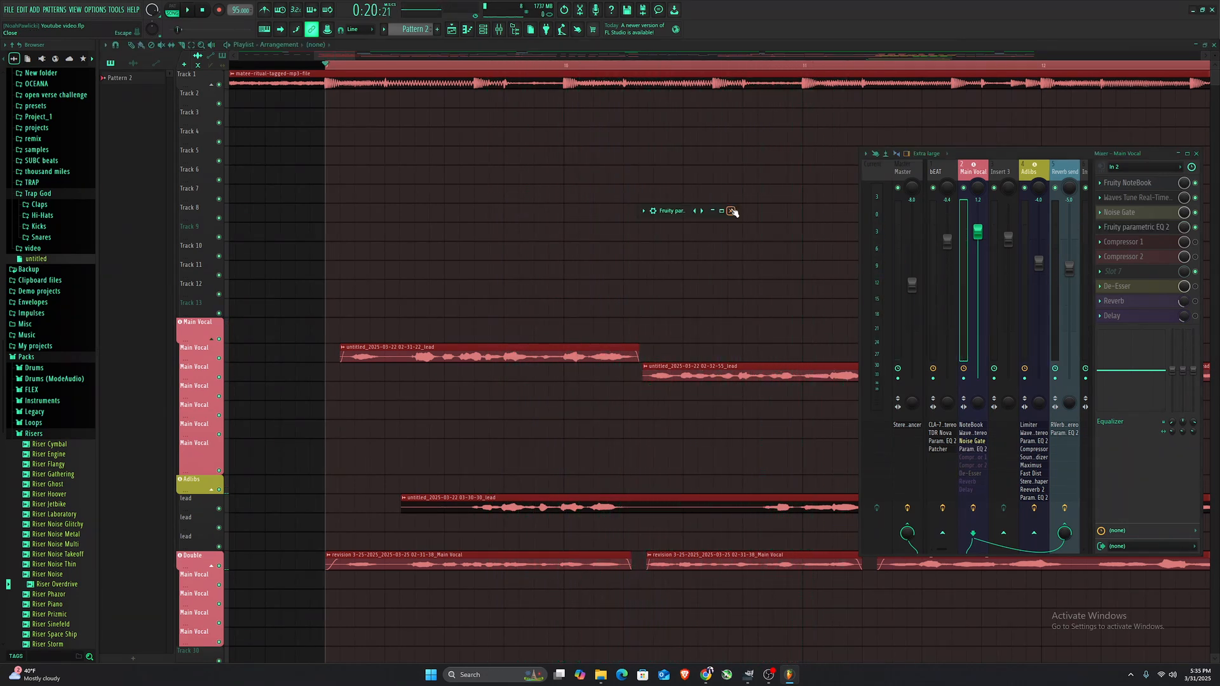
pyautogui.click(732, 211)
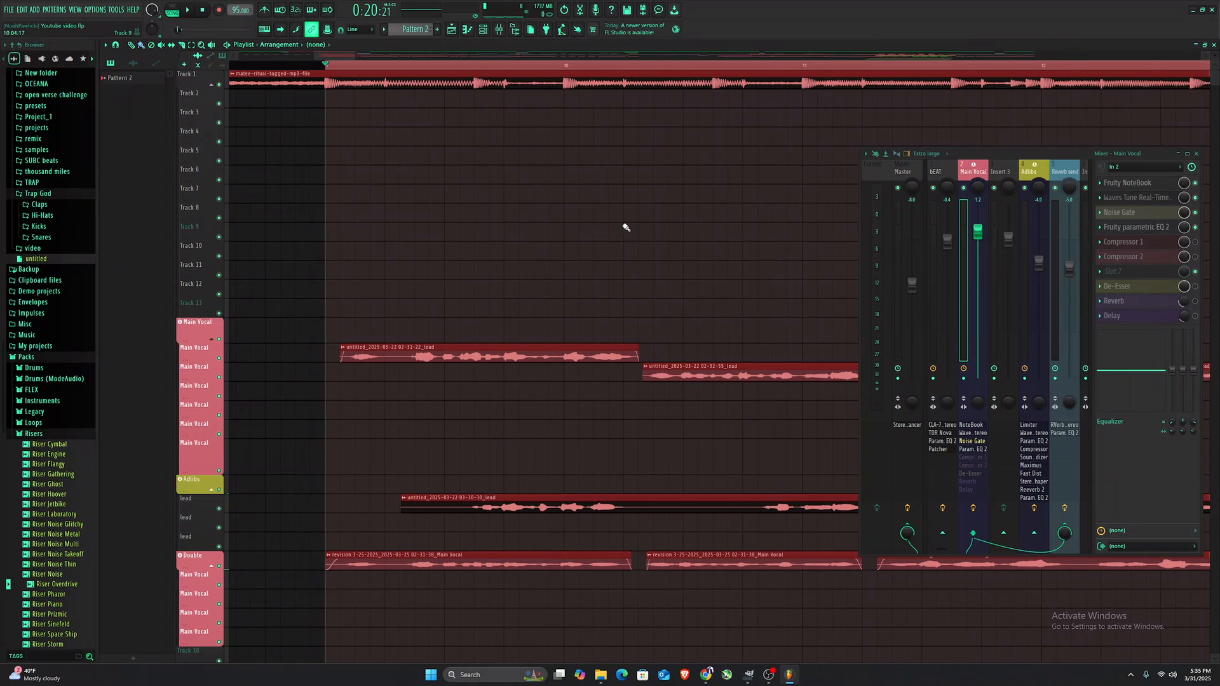
pyautogui.click(933, 220)
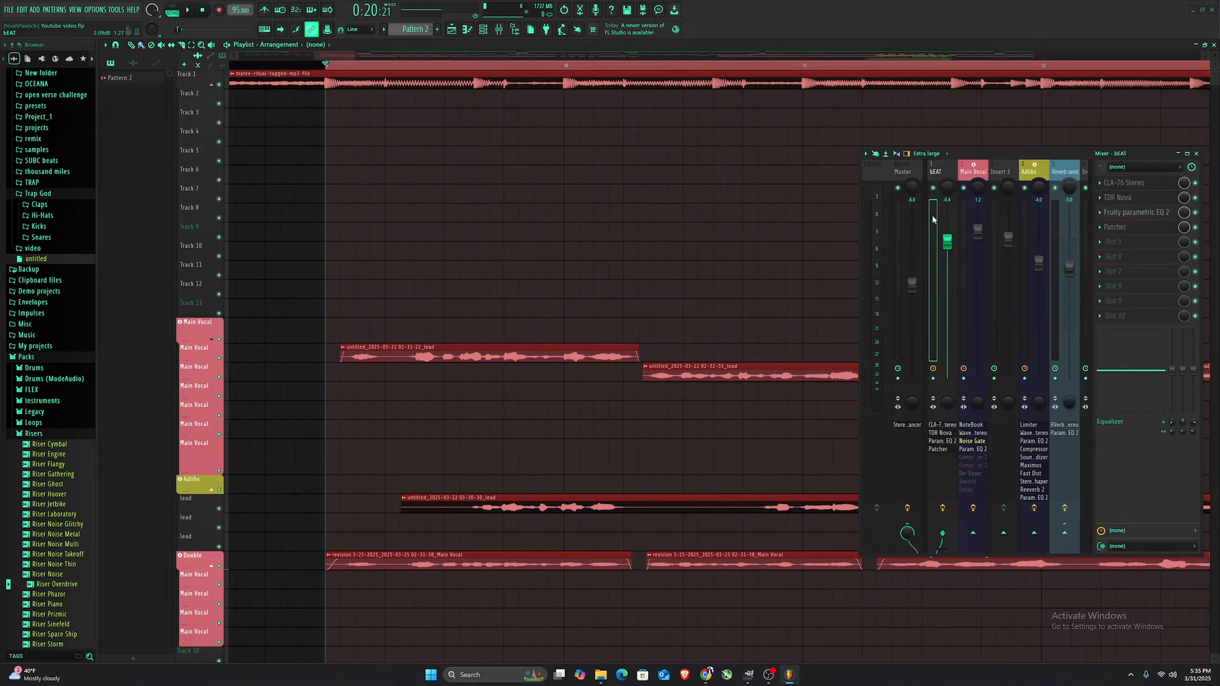
pyautogui.click(1118, 197)
pyautogui.moveTo(568, 195); pyautogui.dragTo(585, 217)
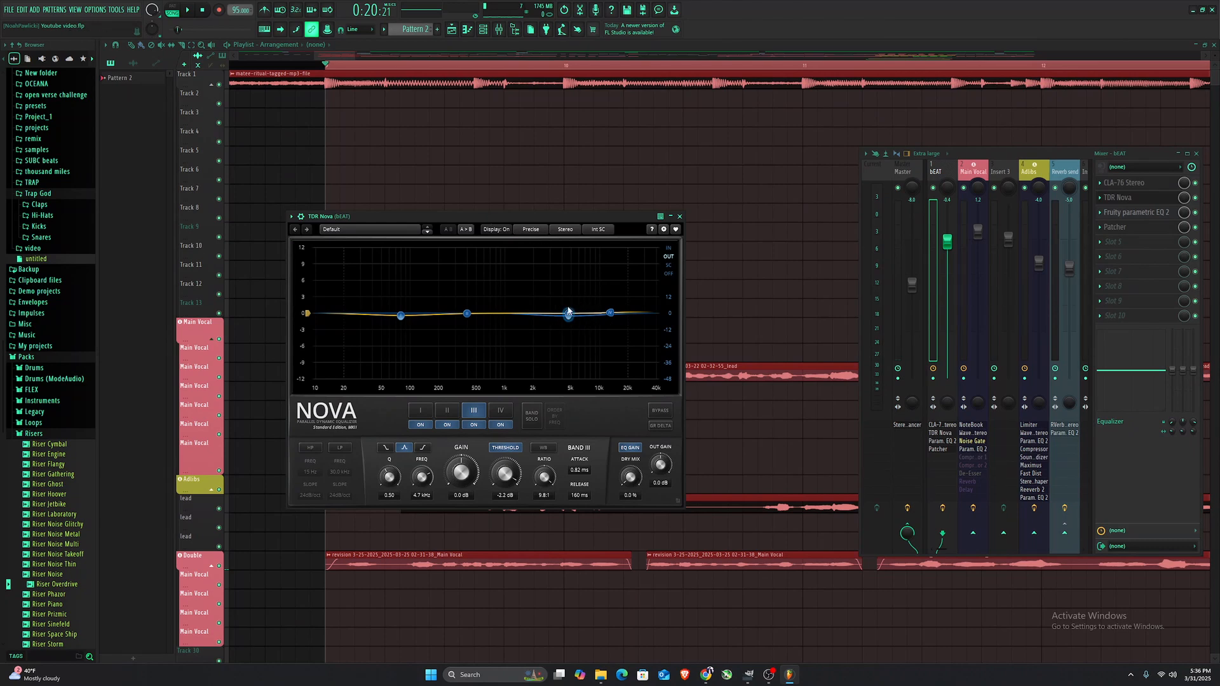
pyautogui.press('space')
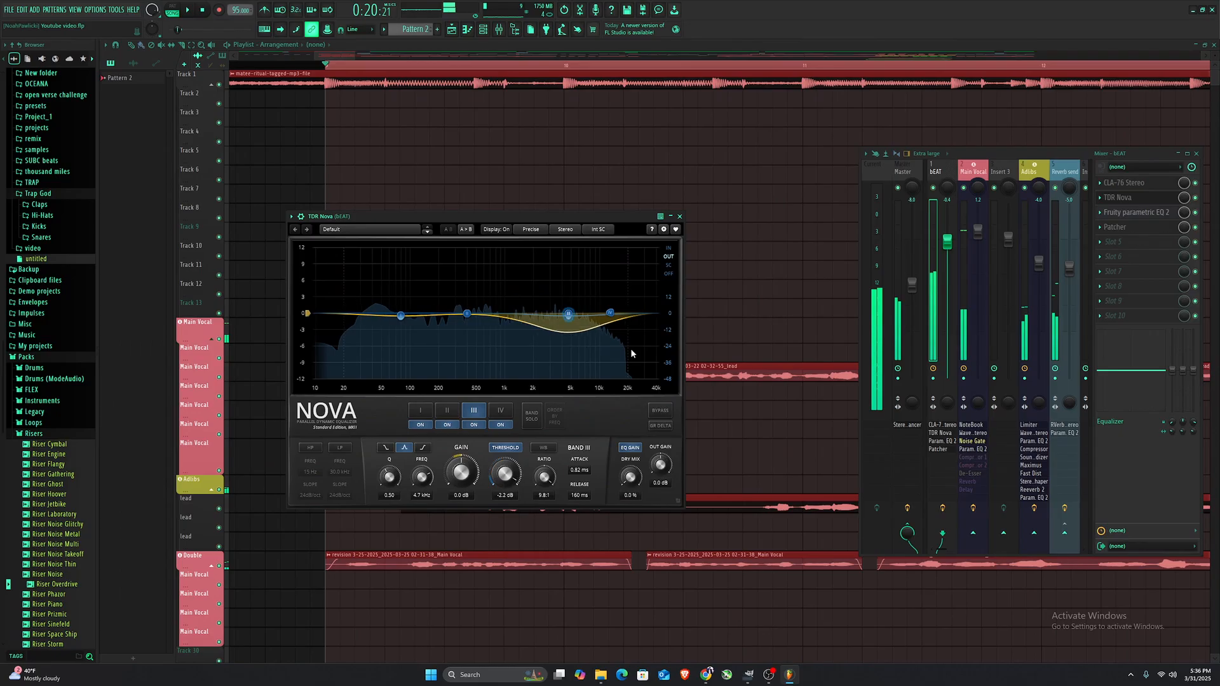
pyautogui.press('space')
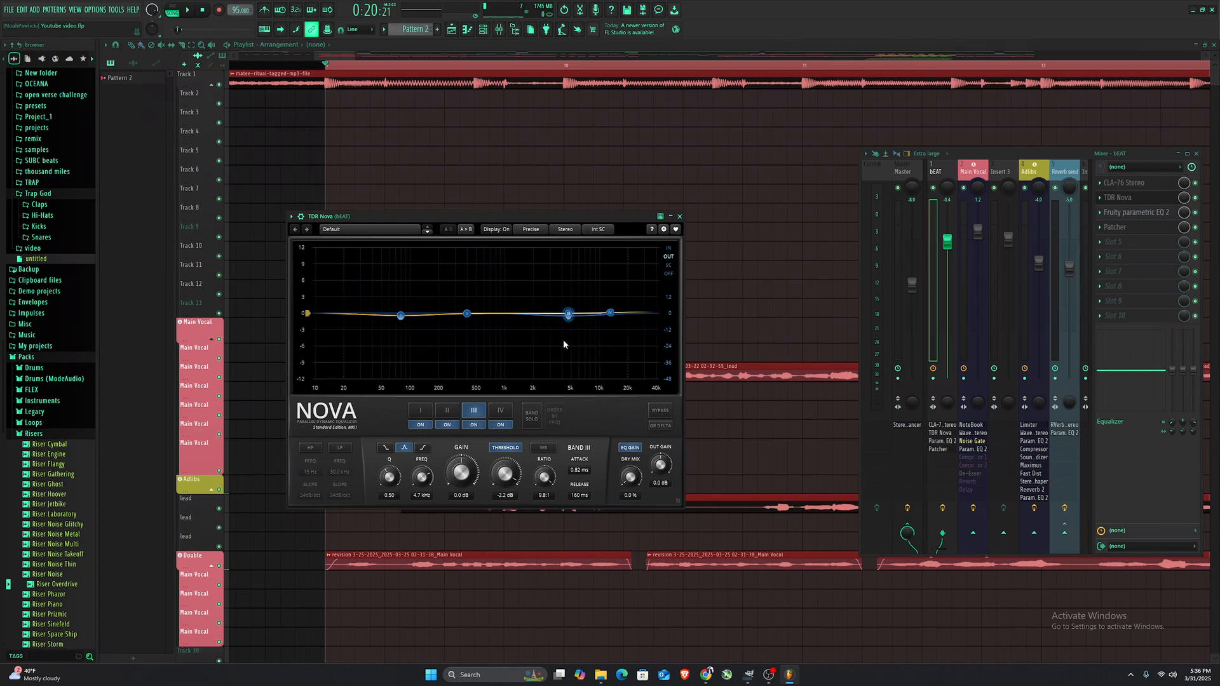
pyautogui.click(679, 217)
# - Open Fruity parametric EQ 2 on Main Vocal and make band 1 a Steep 6 low cut moved higher in frequency
pyautogui.click(972, 171)
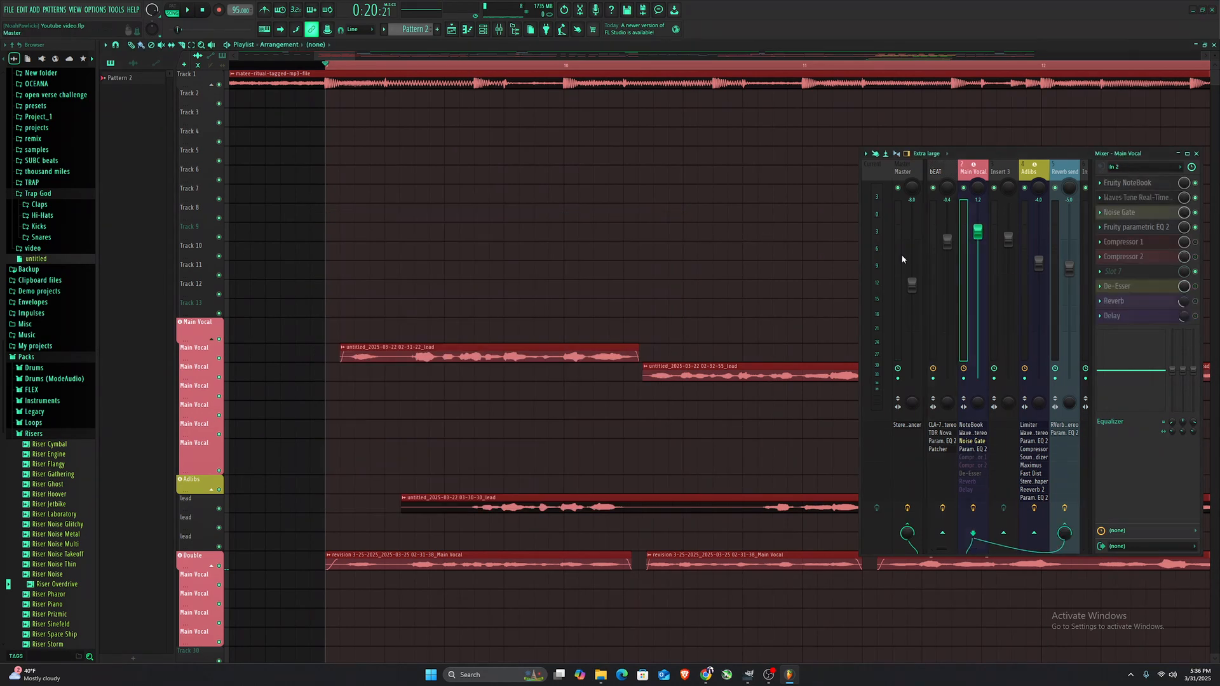
pyautogui.click(1147, 227)
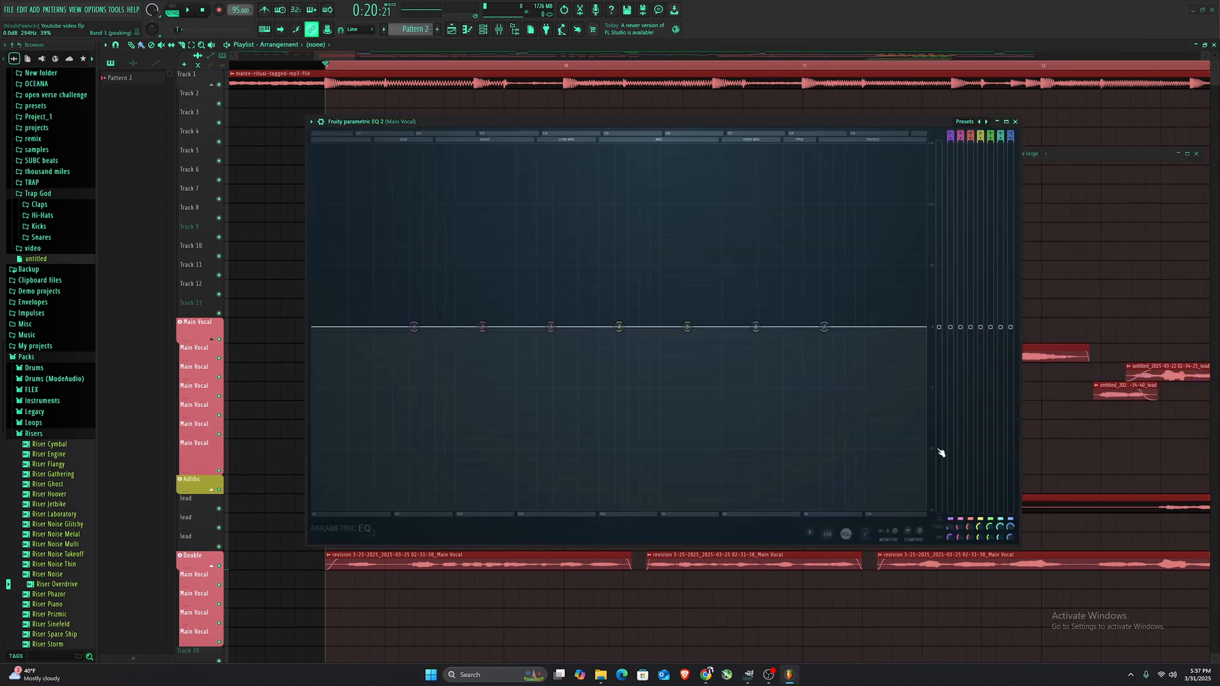
pyautogui.press('space')
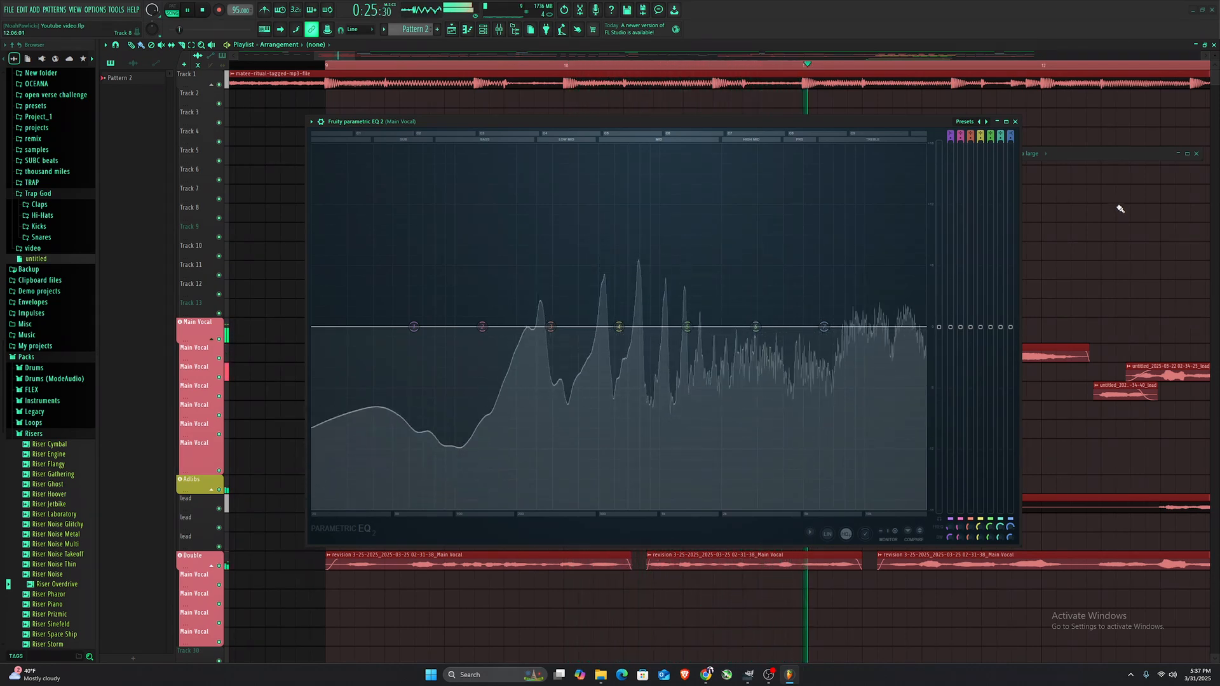
pyautogui.press('space')
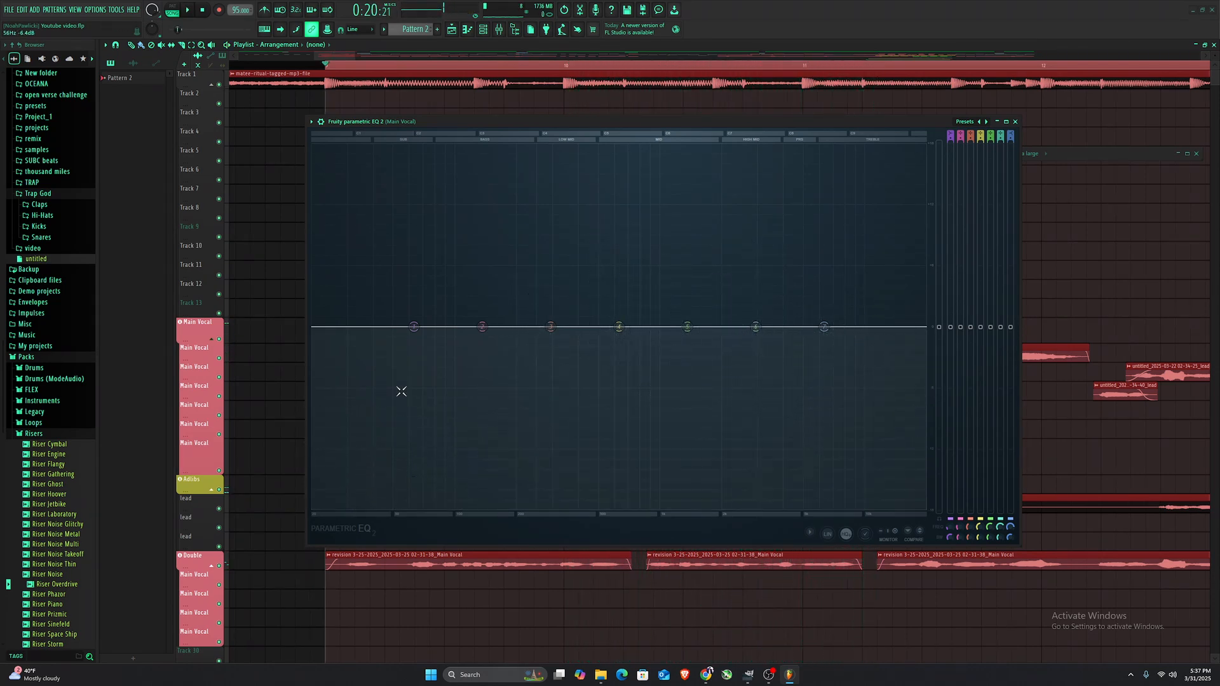
pyautogui.rightClick(413, 327)
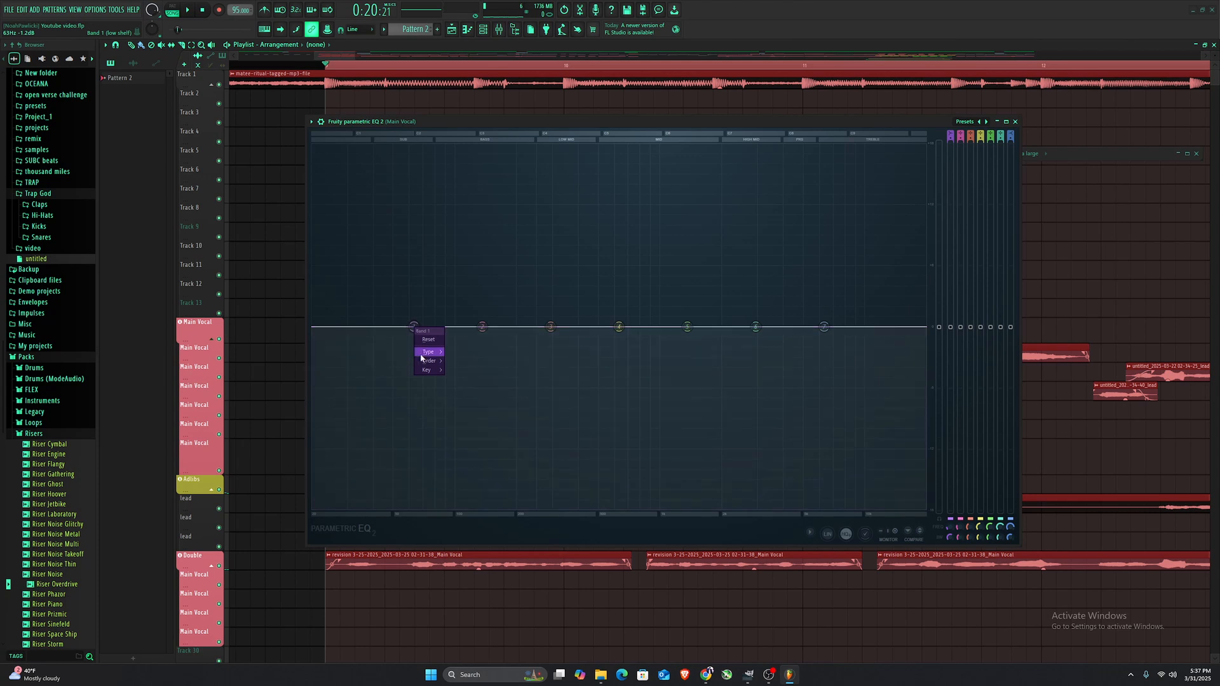
pyautogui.moveTo(428, 351)
pyautogui.click(463, 379)
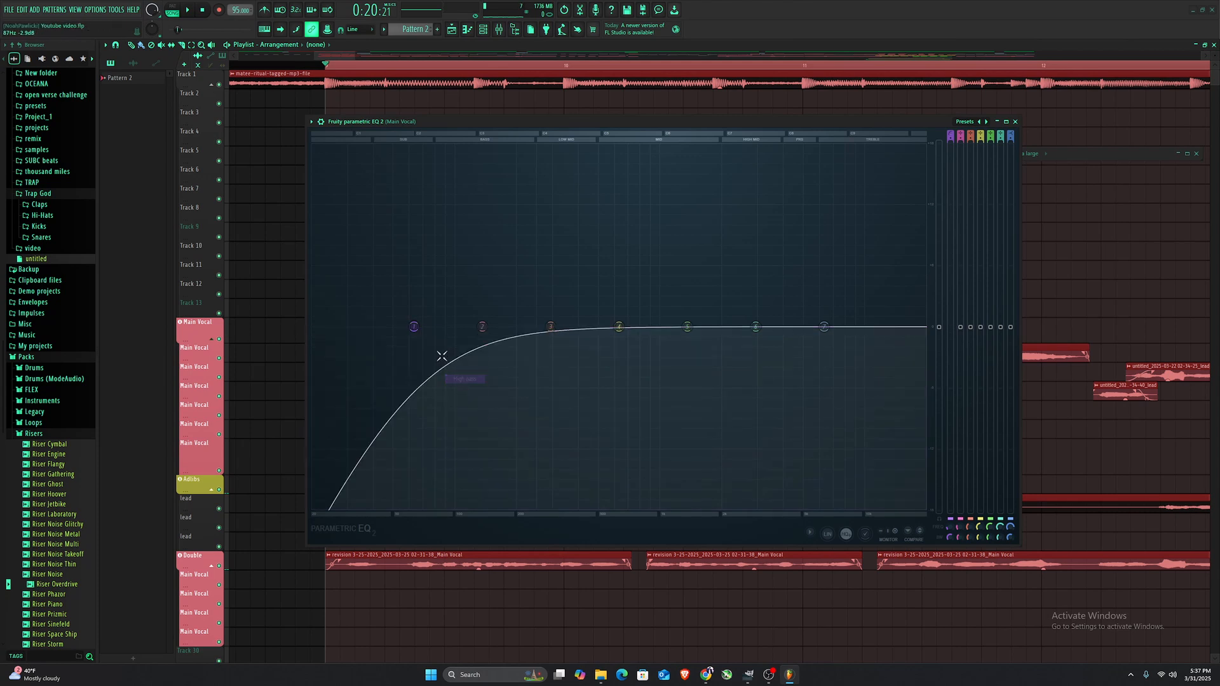
pyautogui.rightClick(414, 327)
pyautogui.click(449, 371)
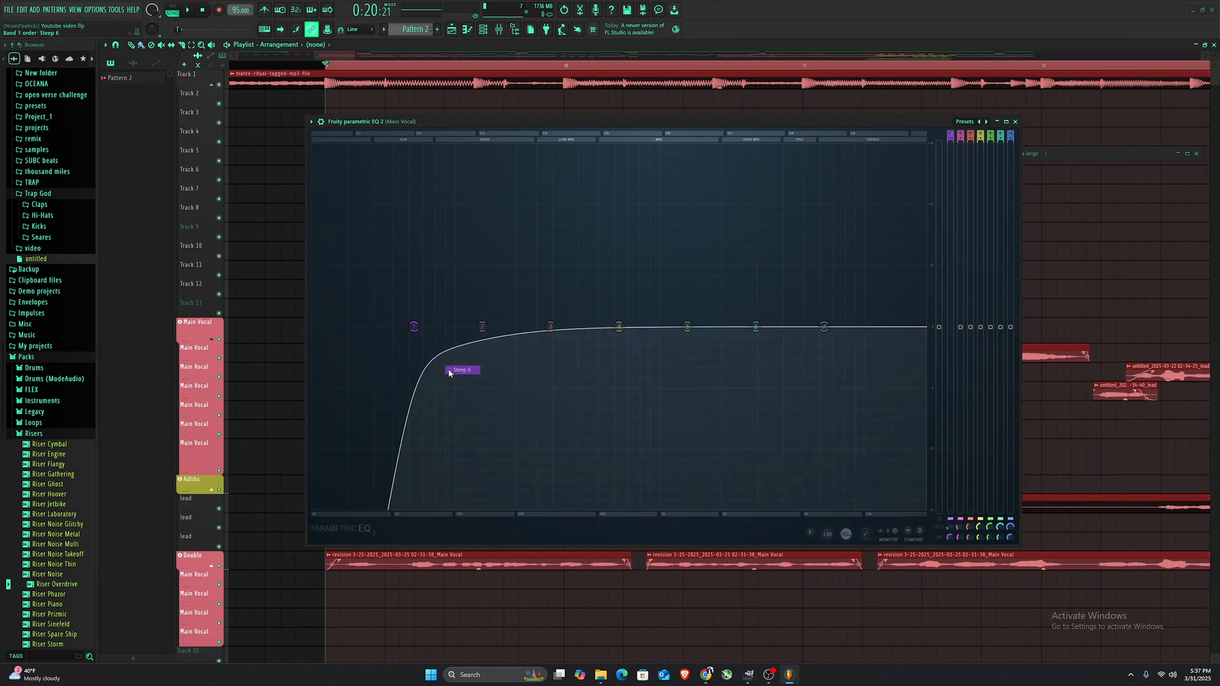
pyautogui.moveTo(414, 326); pyautogui.dragTo(494, 327)
# - Pull band 4 down into a gentle low-mid dip while playing the vocal
pyautogui.press('space')
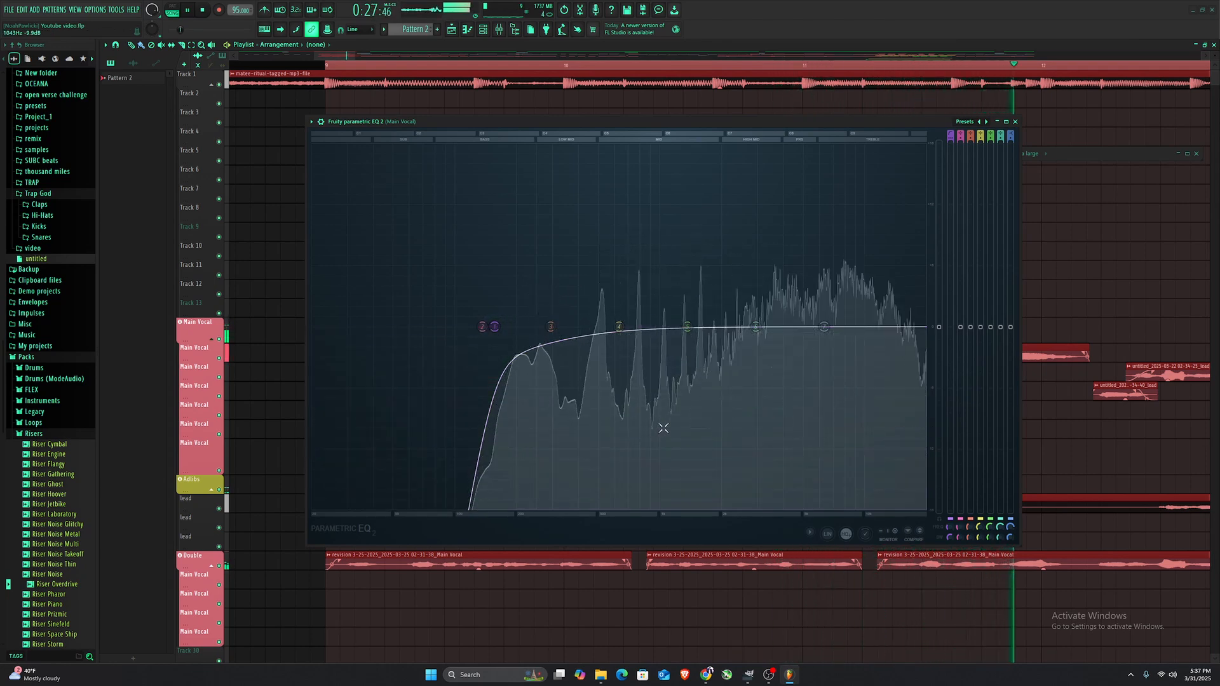
pyautogui.press('space')
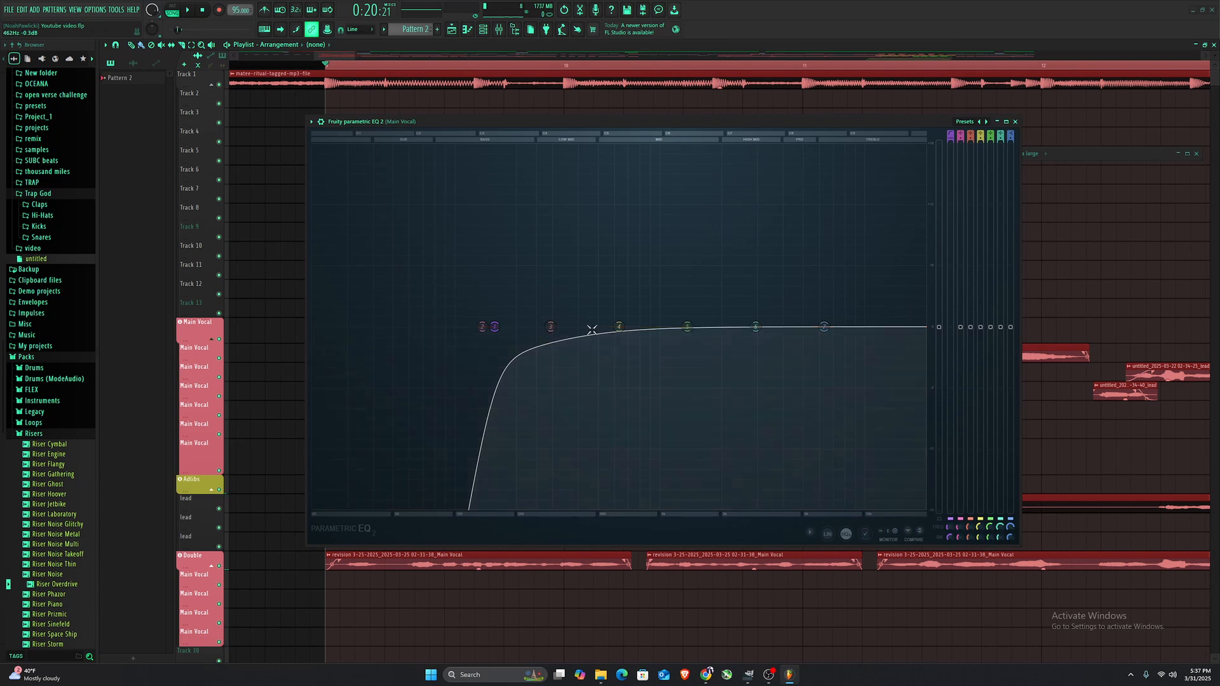
pyautogui.press('space')
pyautogui.moveTo(618, 326); pyautogui.dragTo(603, 350)
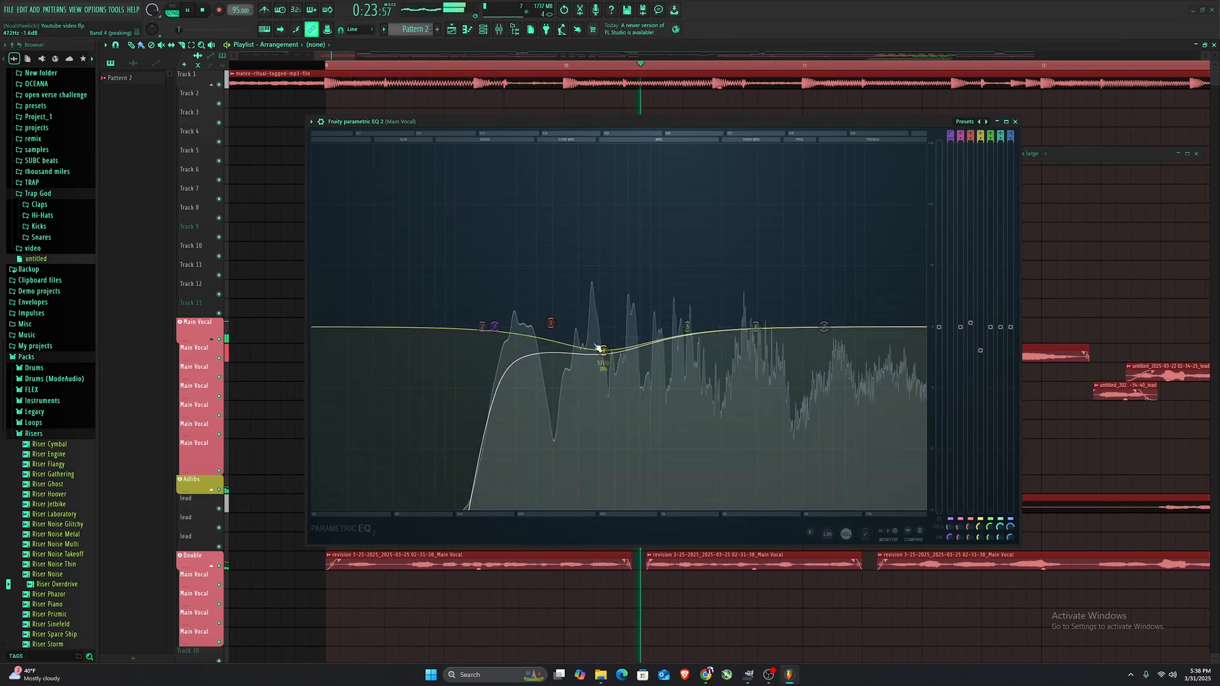
pyautogui.moveTo(602, 348); pyautogui.dragTo(599, 346)
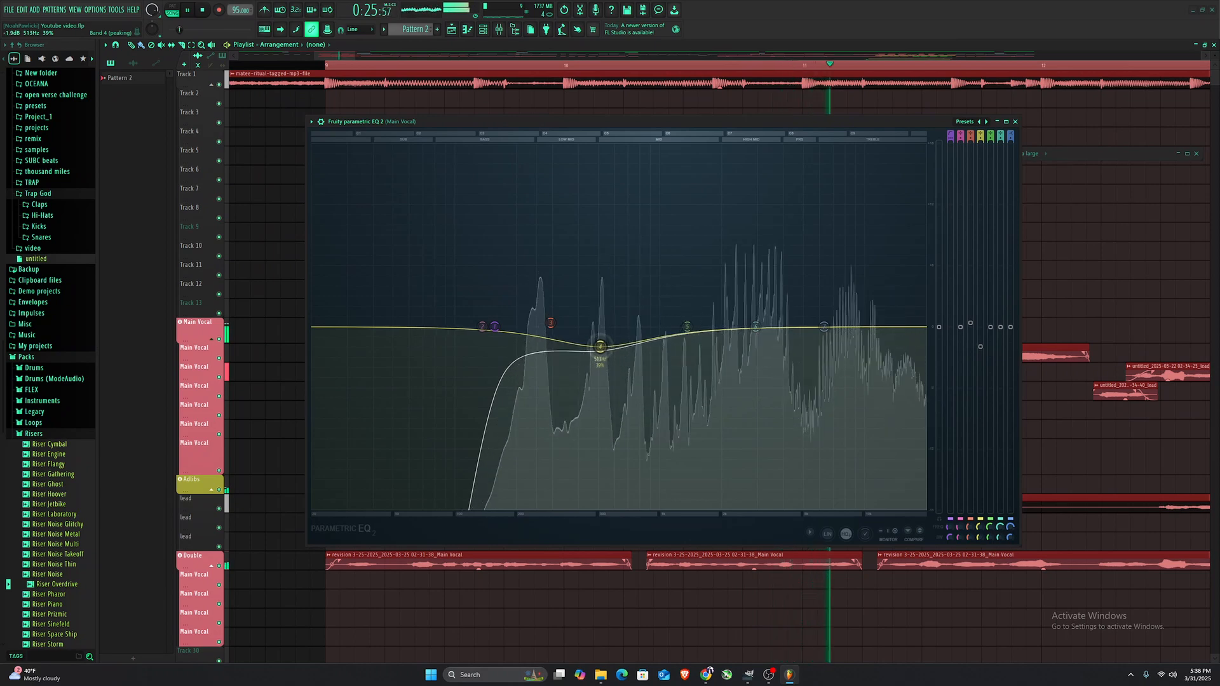
pyautogui.press('space')
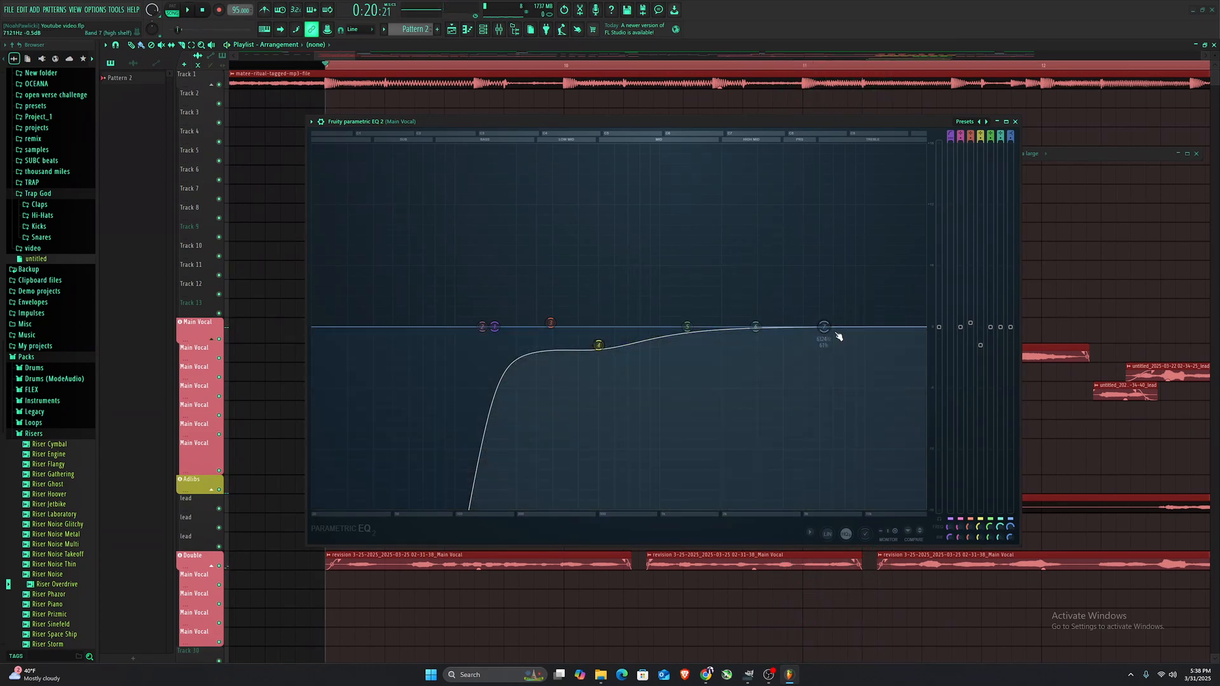
# - Move band 7's high shelf and band 6 toward higher frequencies, then close the EQ
pyautogui.moveTo(825, 328); pyautogui.dragTo(863, 327)
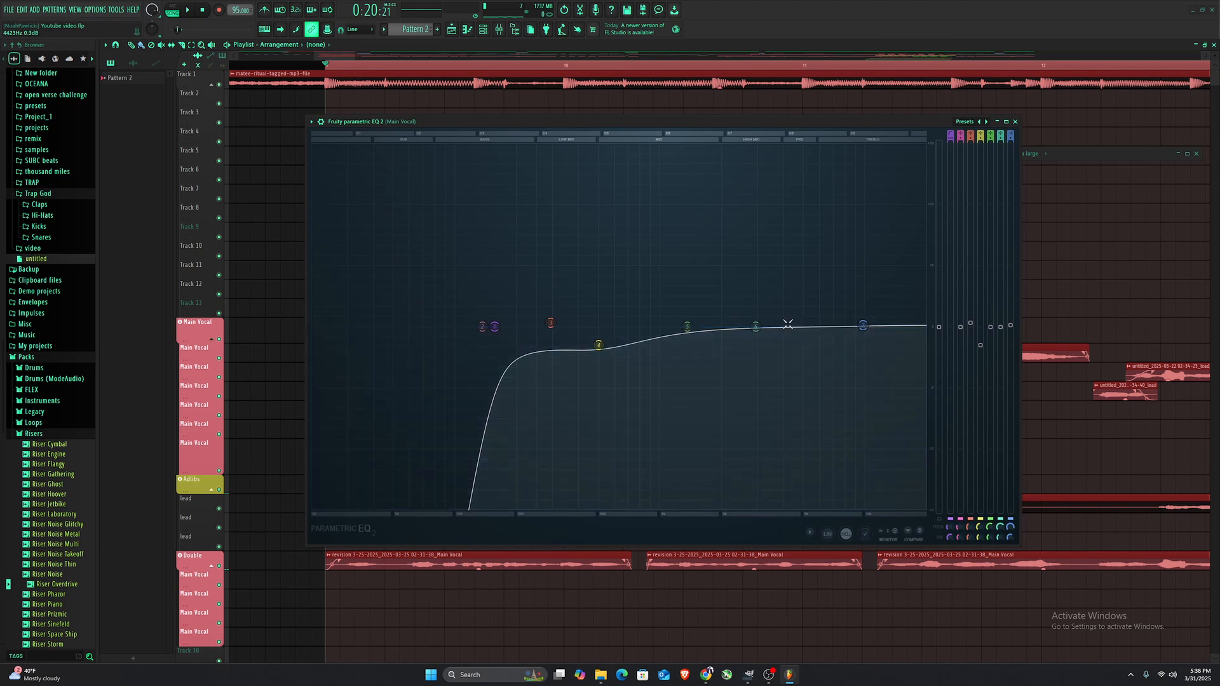
pyautogui.moveTo(756, 326); pyautogui.dragTo(804, 326)
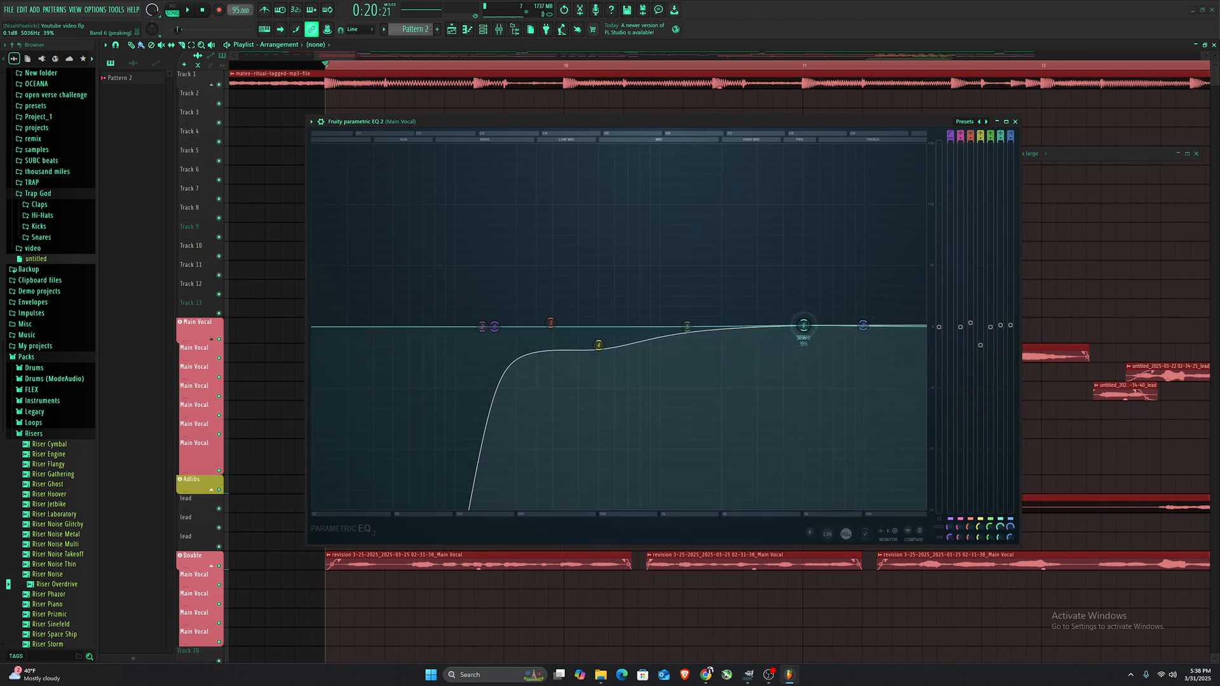
pyautogui.press('Escape')
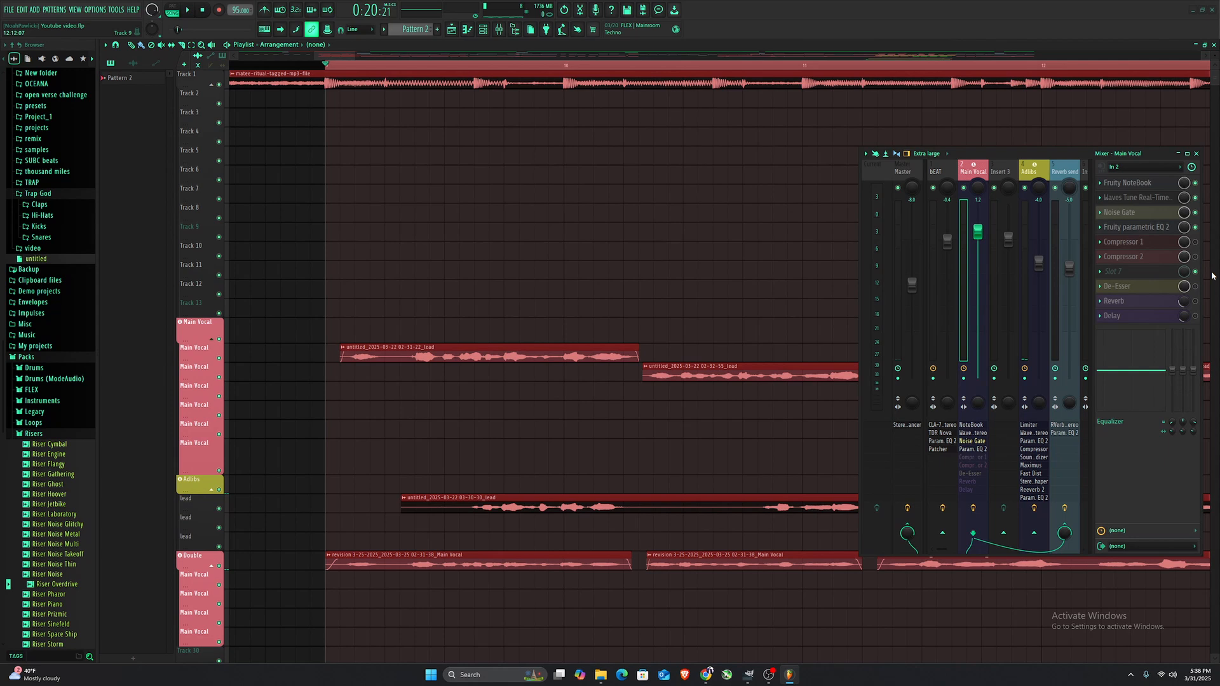
# - Re-enable Compressor 1 on the Main Vocal track and play back the vocal
pyautogui.click(1195, 242)
pyautogui.press('space')
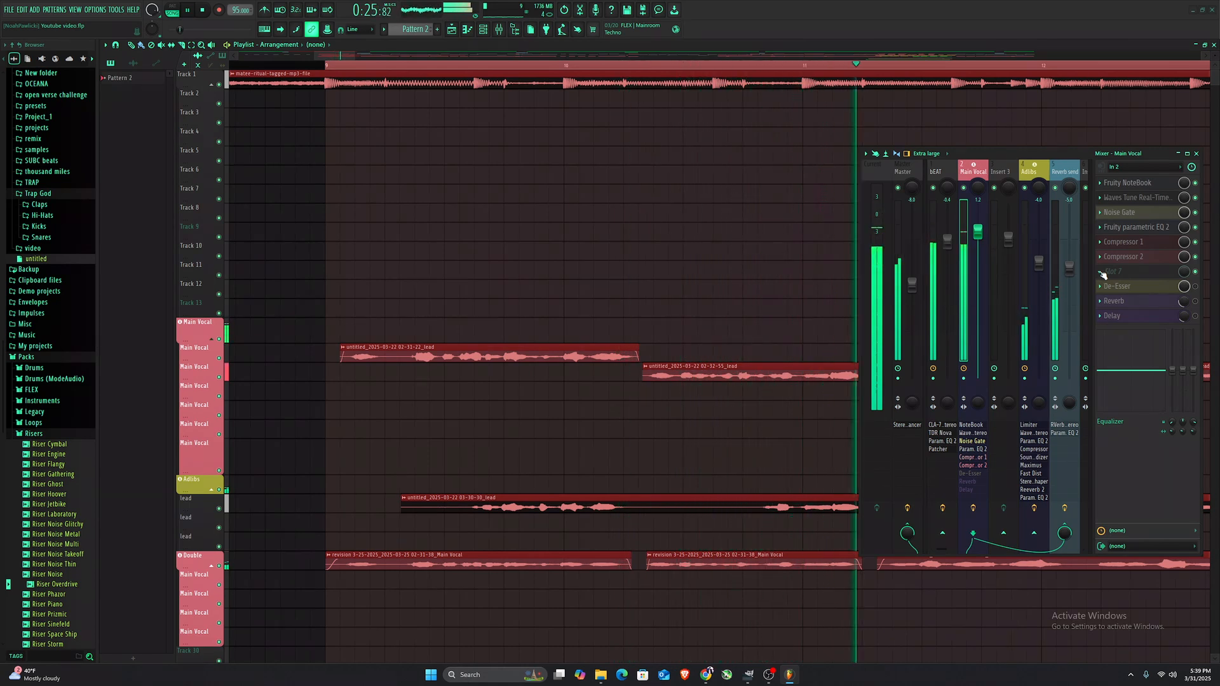
pyautogui.press('space')
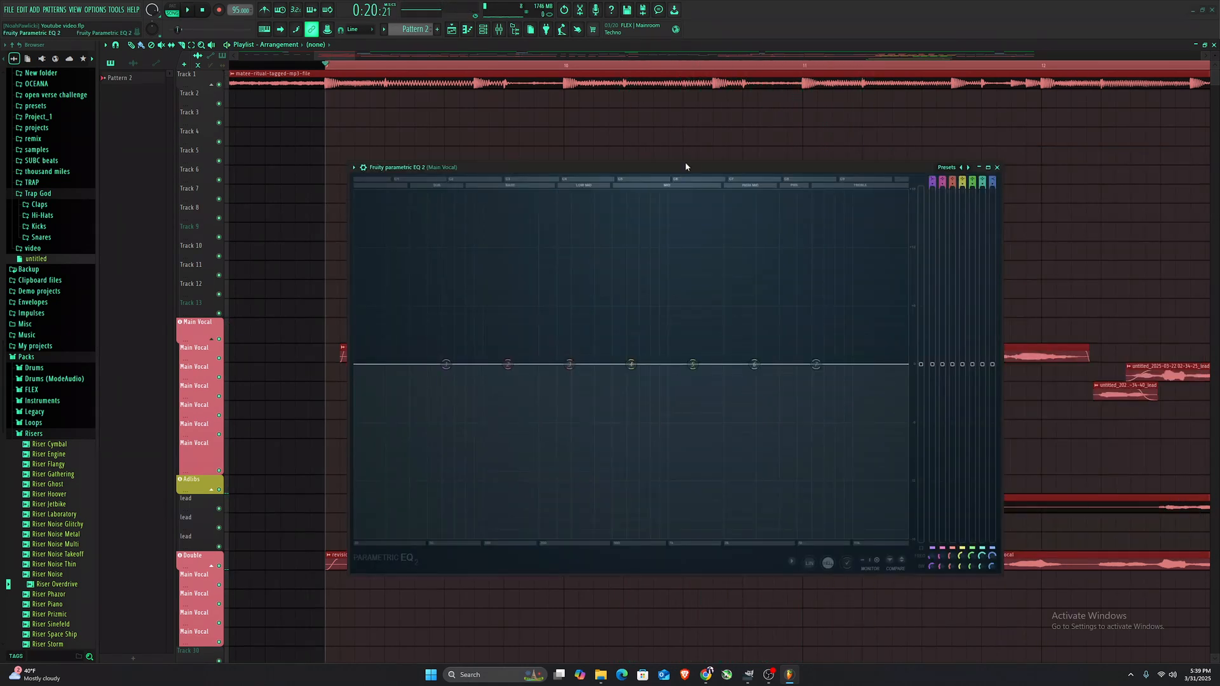
# - Raise band 3 of the Main Vocal EQ into a tall boost and narrow its bandwidth
pyautogui.moveTo(686, 163); pyautogui.dragTo(602, 150)
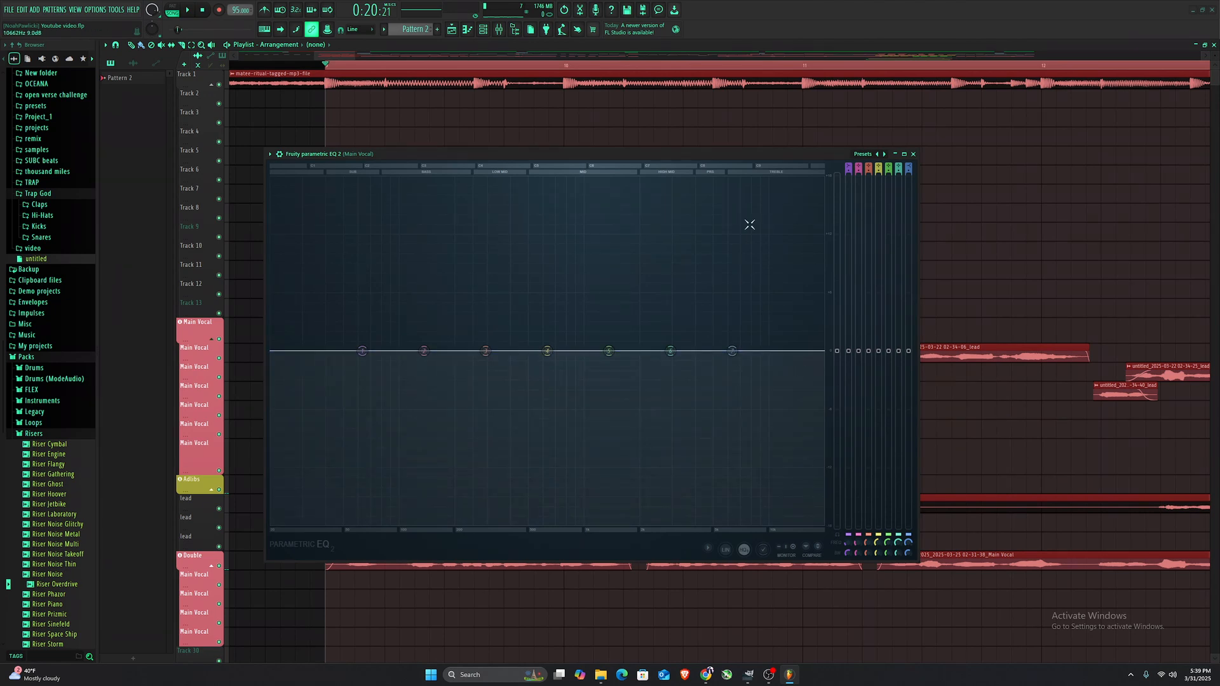
pyautogui.moveTo(727, 154); pyautogui.dragTo(814, 156)
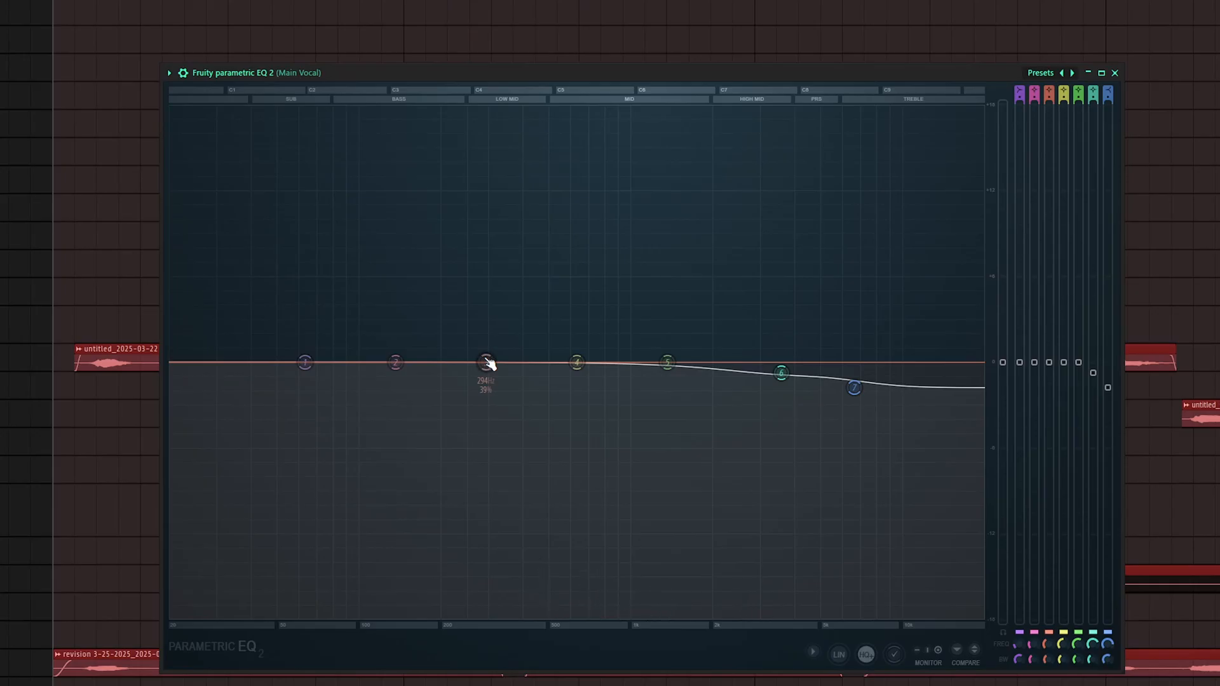
pyautogui.moveTo(486, 363); pyautogui.dragTo(293, 215)
pyautogui.scroll(-6, 497, 245)
# - Sweep band 3's narrow boost higher in frequency while playing the vocal, narrow it, then pull it down into a sharp cut
pyautogui.press('space')
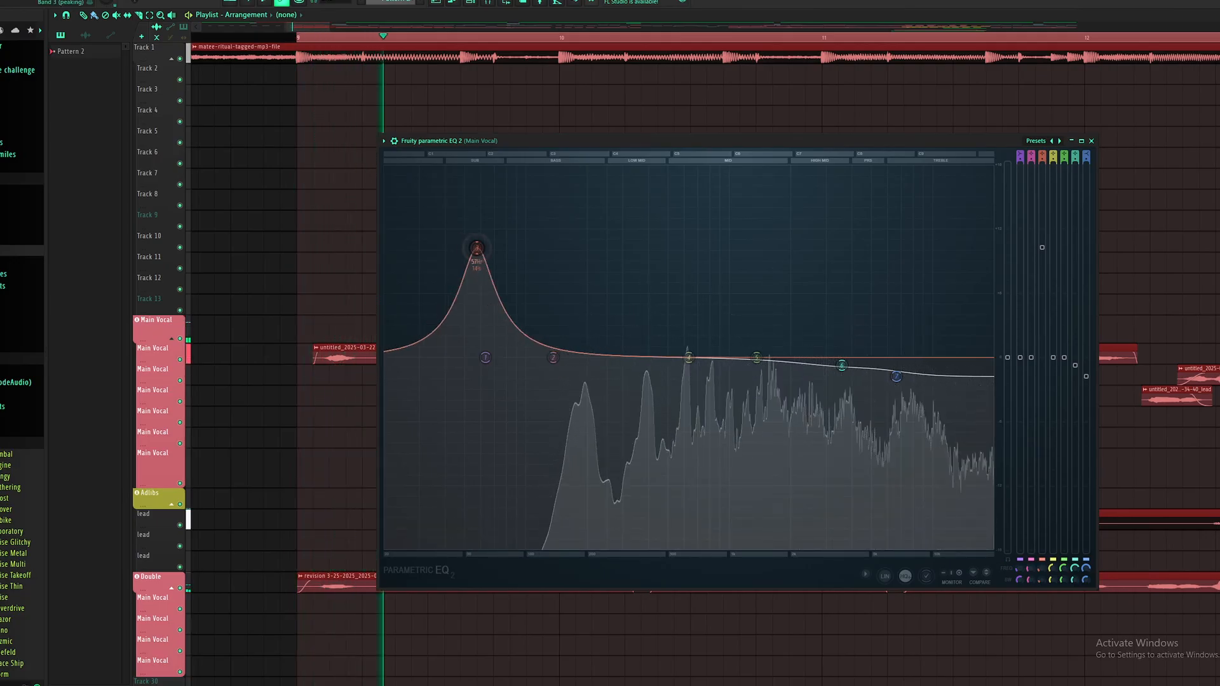
pyautogui.moveTo(476, 248); pyautogui.dragTo(604, 248)
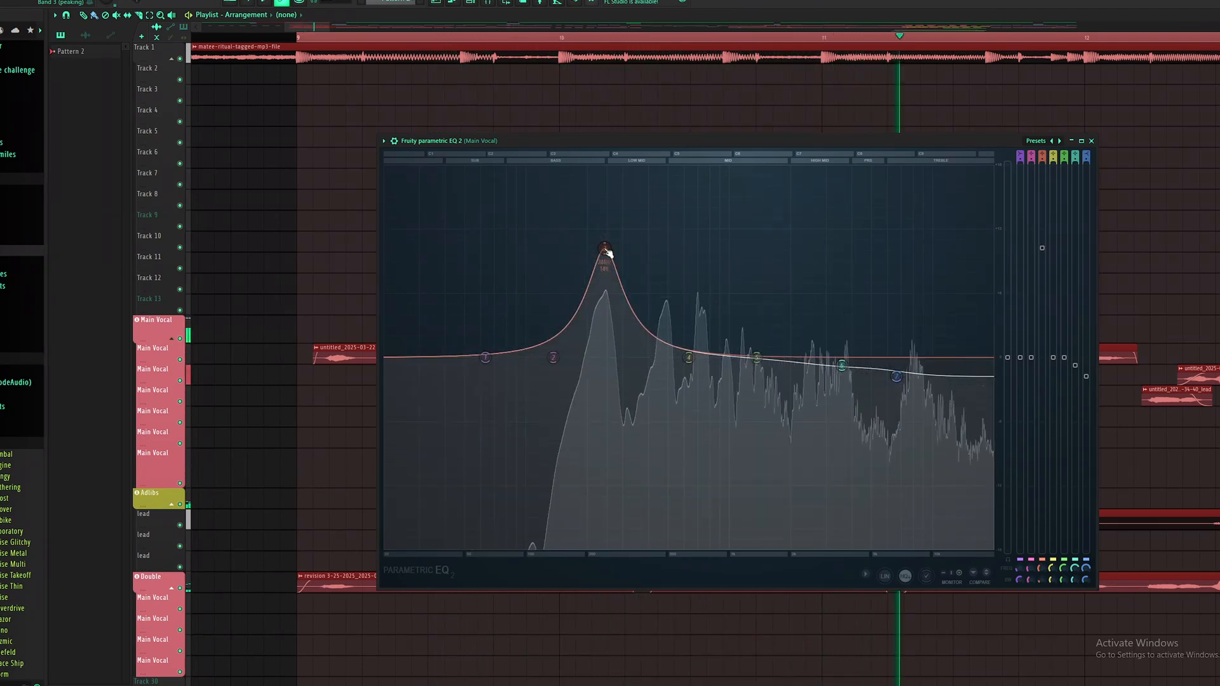
pyautogui.scroll(-3, 606, 250)
pyautogui.press('space')
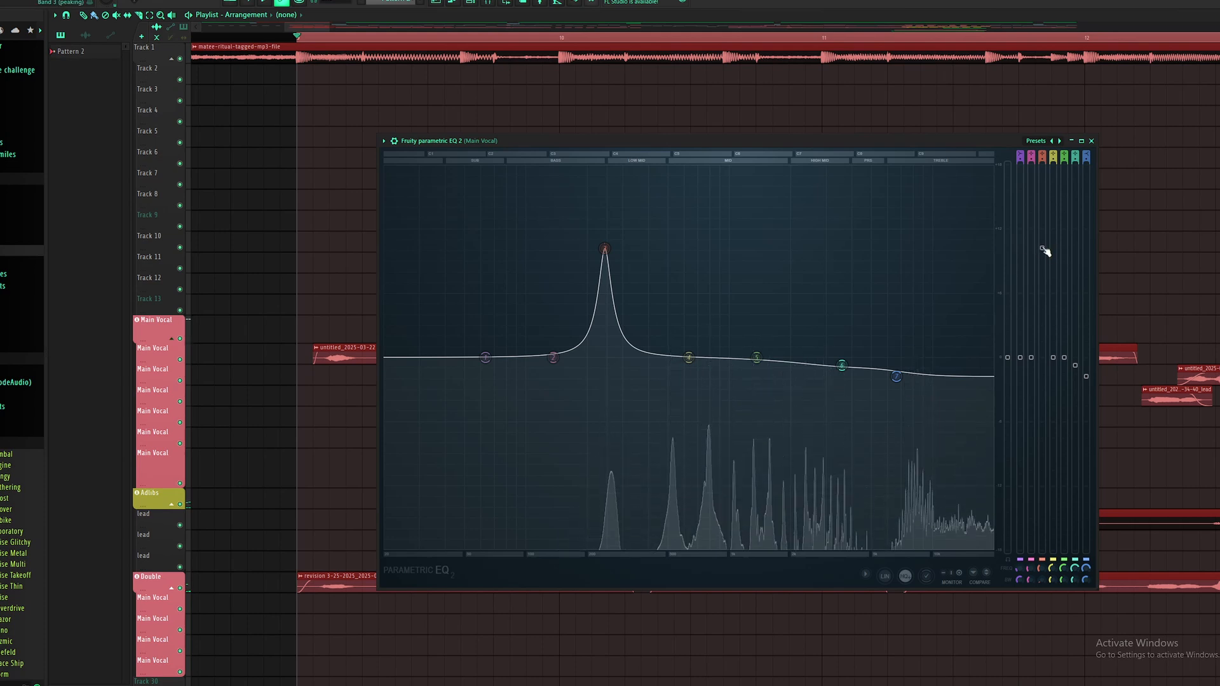
pyautogui.moveTo(1042, 247); pyautogui.dragTo(1042, 387)
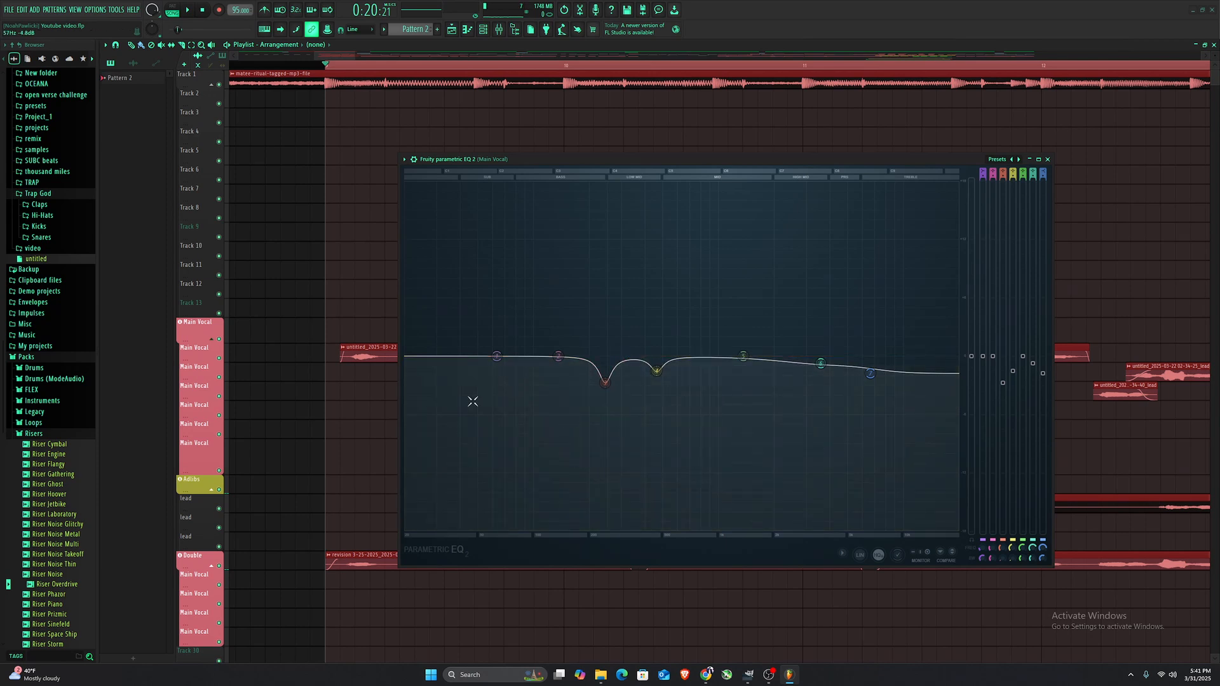
# - Change band 1 of the Main Vocal EQ into a high-pass filter to cut the low end
pyautogui.rightClick(497, 356)
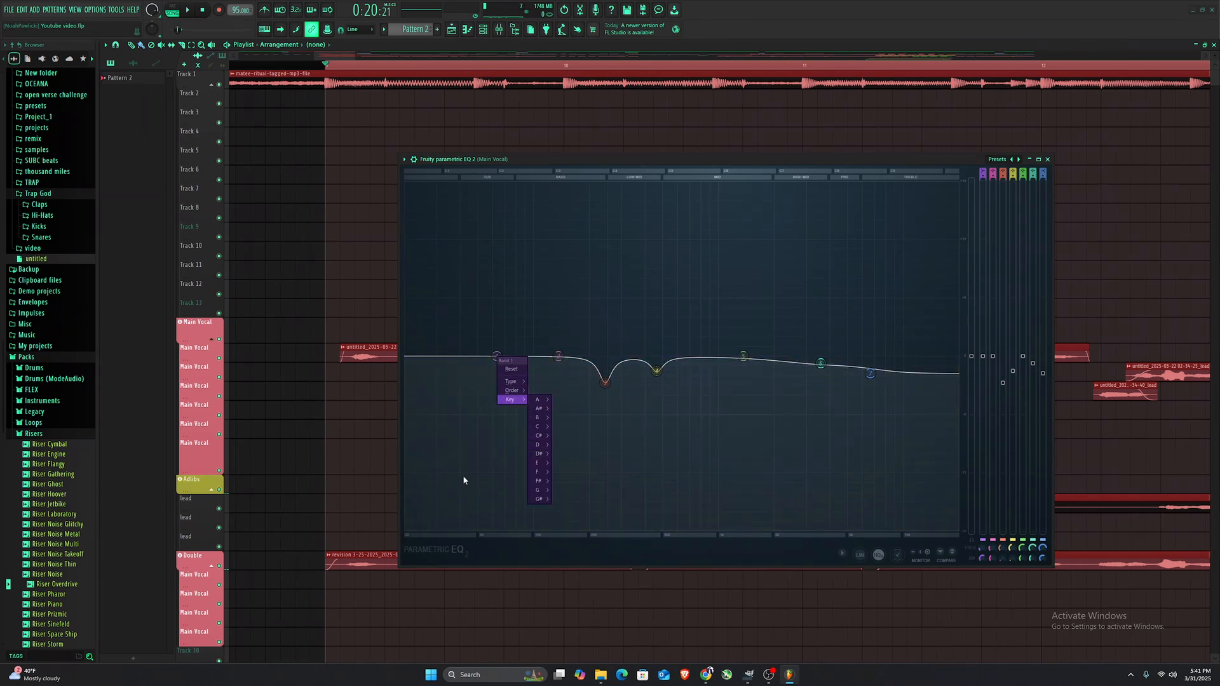
pyautogui.moveTo(513, 382)
pyautogui.click(555, 408)
pyautogui.rightClick(496, 356)
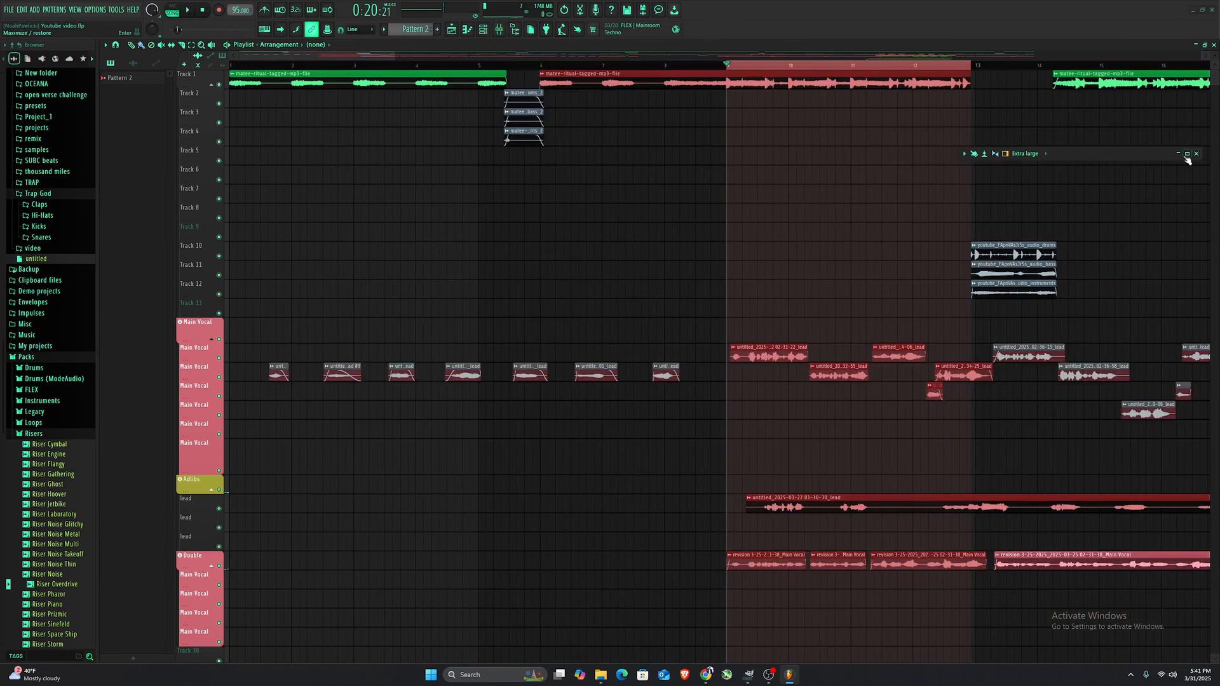
# - Open the mixer and toggle the two Fruity parametric EQ 2 slots on the Main Vocal track while playing back the vocal
pyautogui.press('F9')
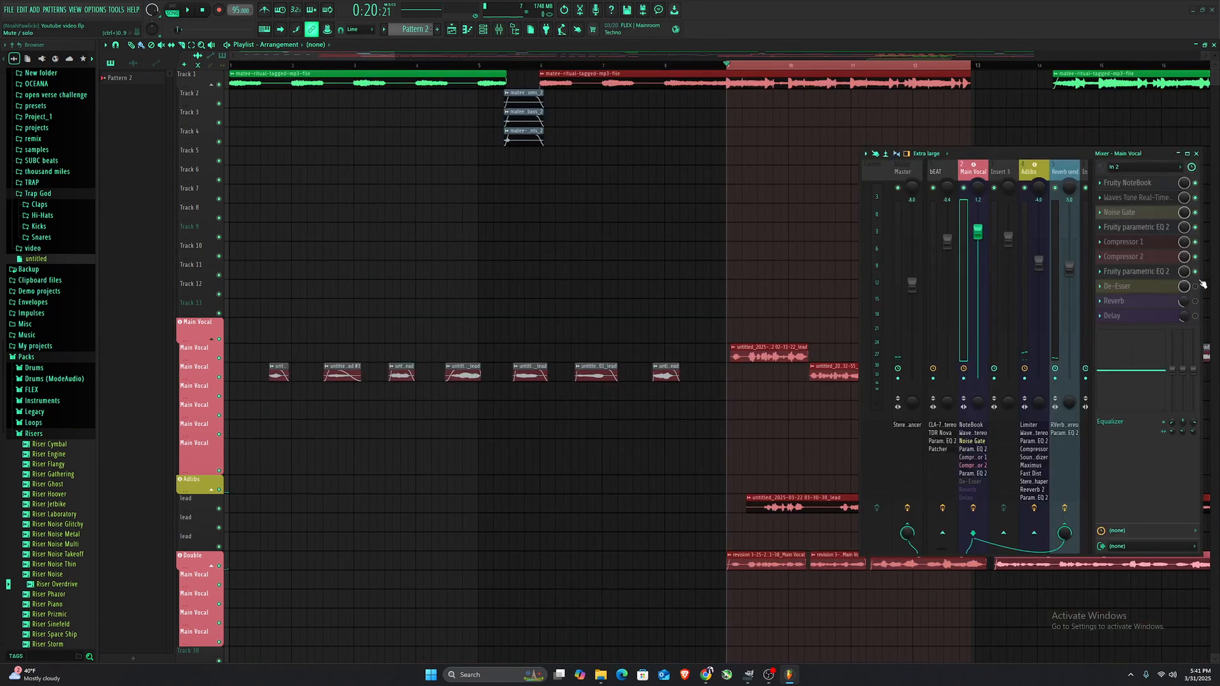
pyautogui.click(1196, 228)
pyautogui.click(1195, 271)
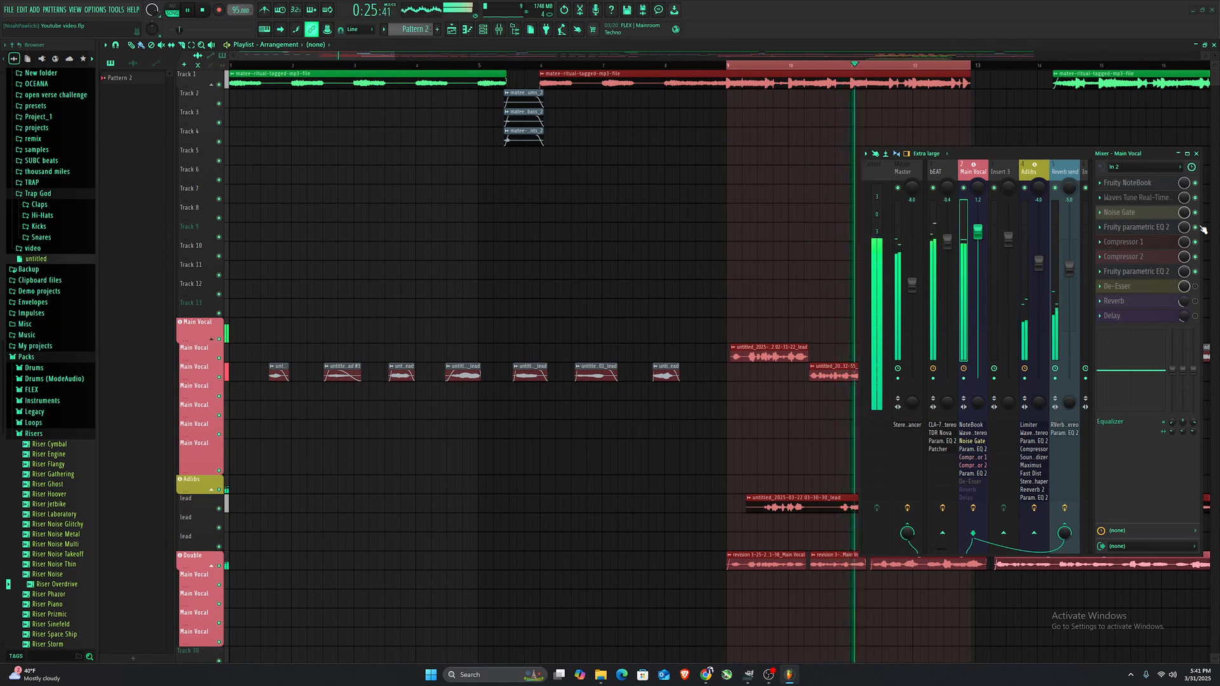
pyautogui.press('space')
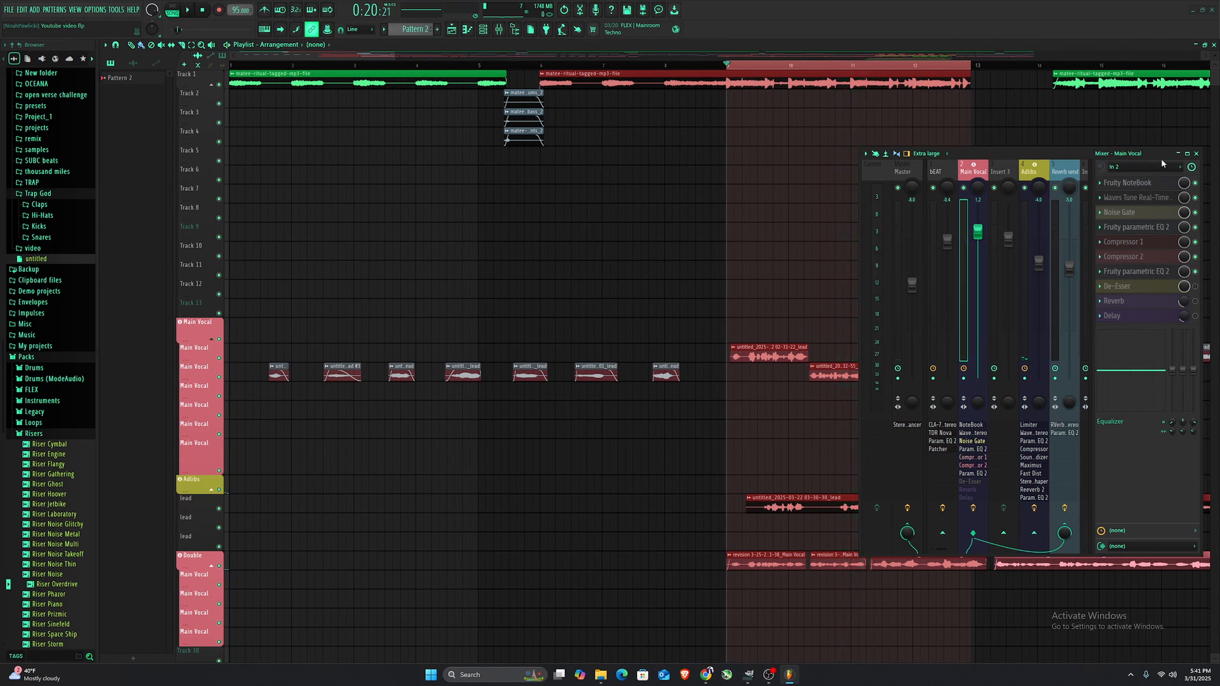